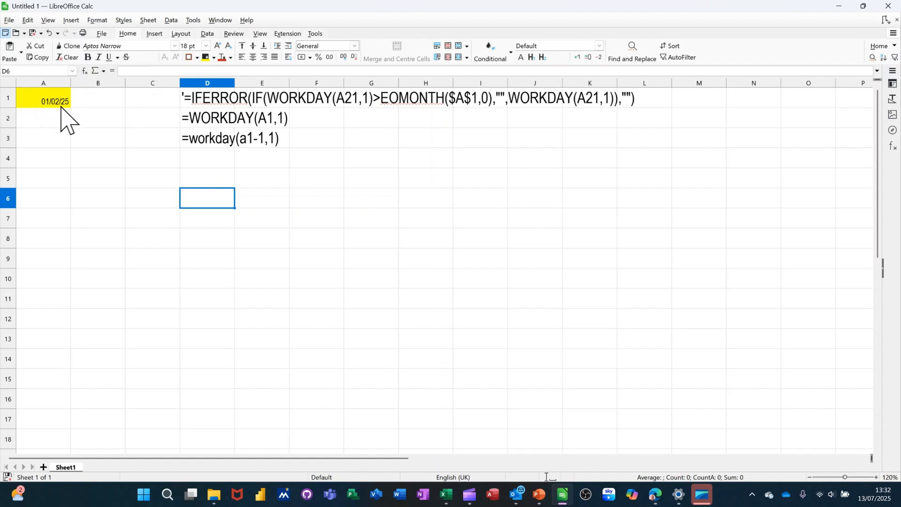
Enter the formula =workday(A1,0) in cell A2 to calculate a working day from the start date.
left_click(53, 120)
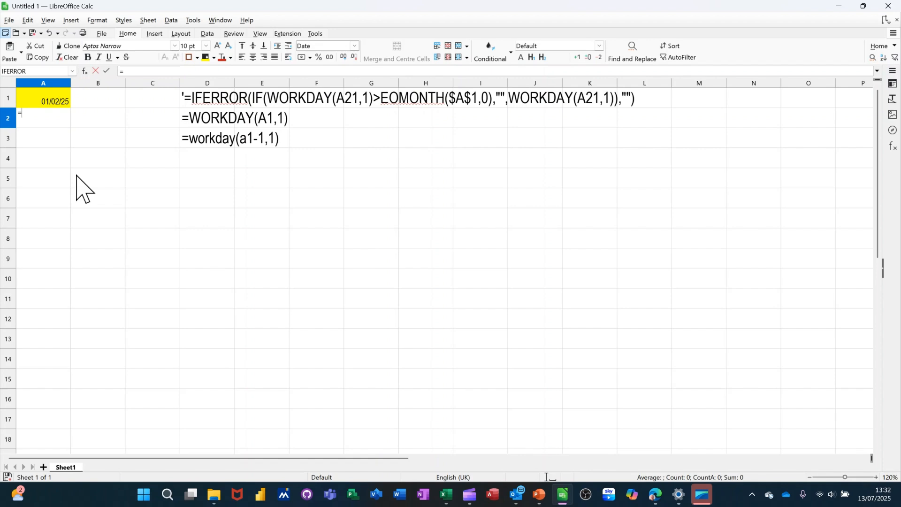
type("=wor")
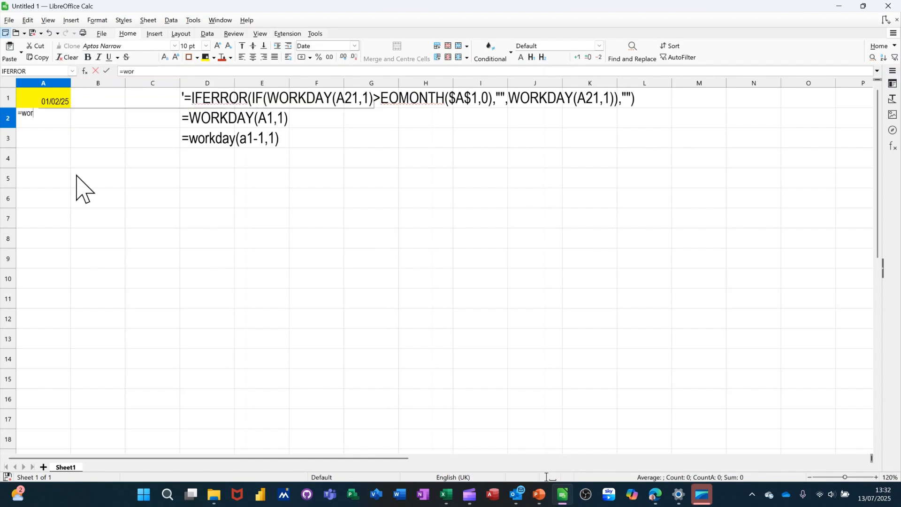
type("kday")
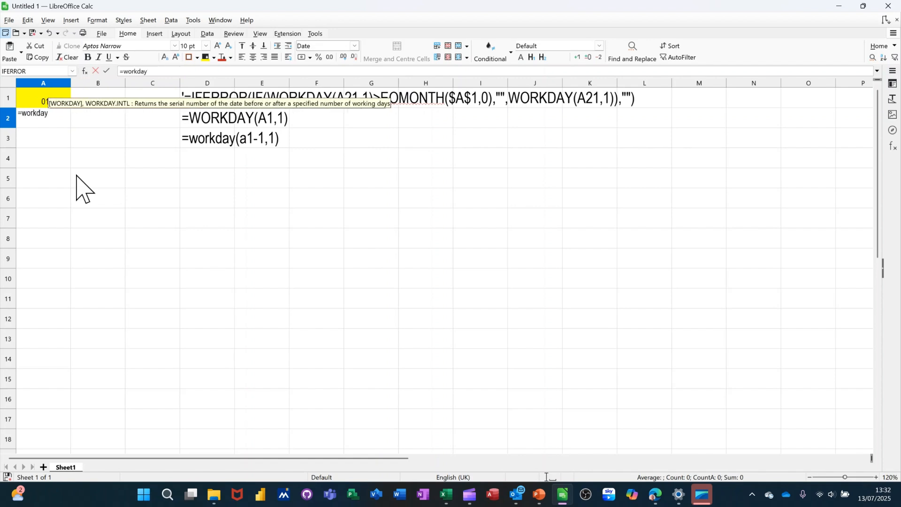
type("(")
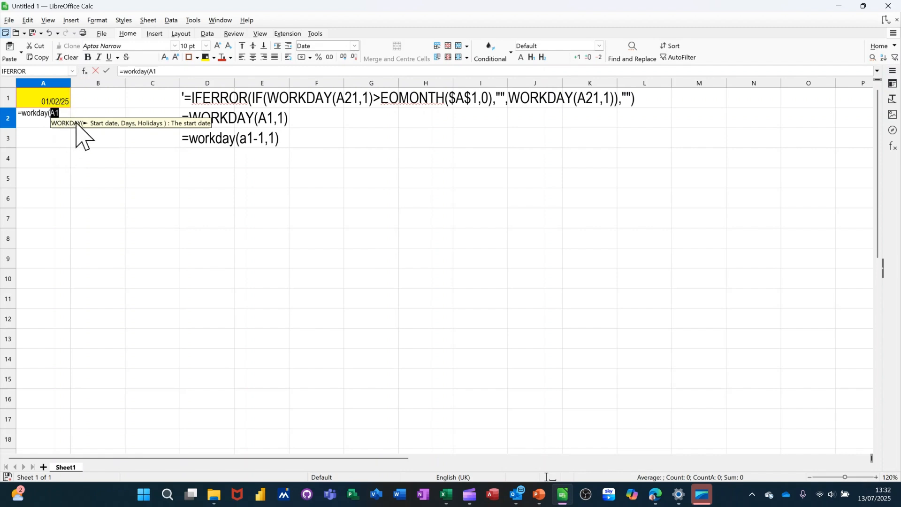
type(",")
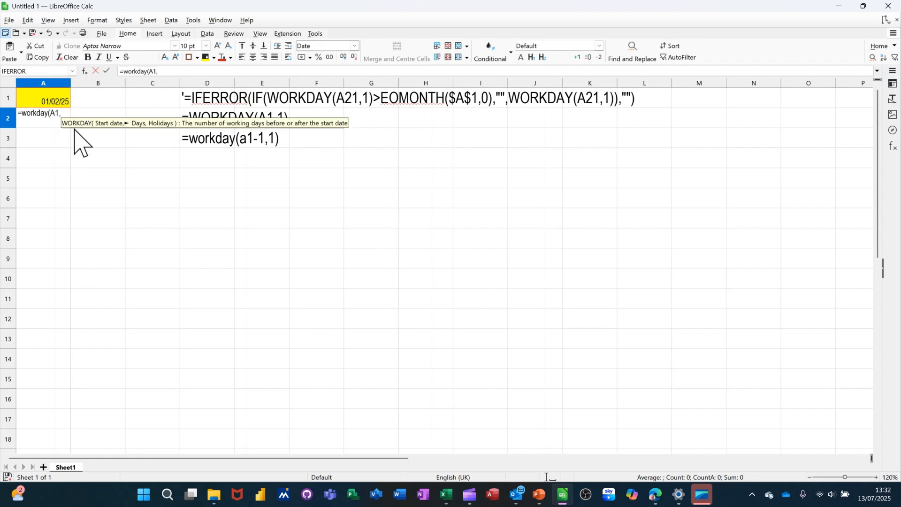
type("0")
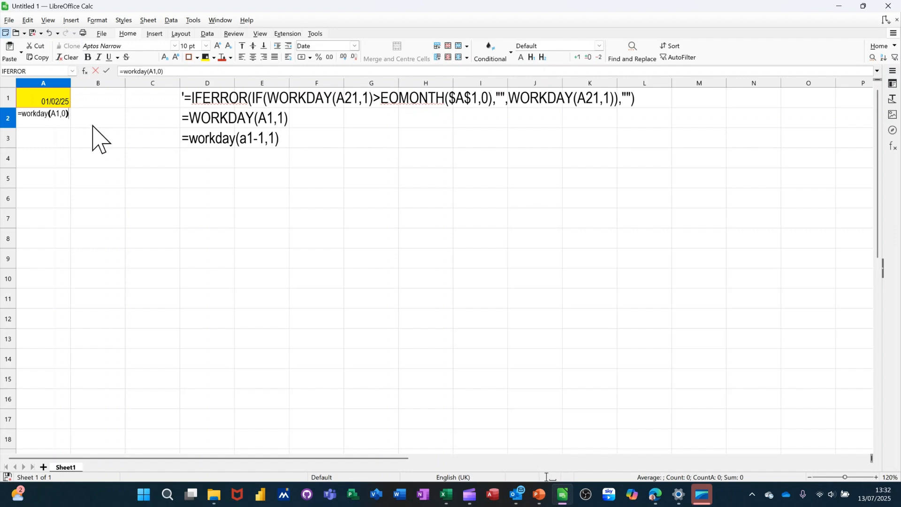
left_click(107, 71)
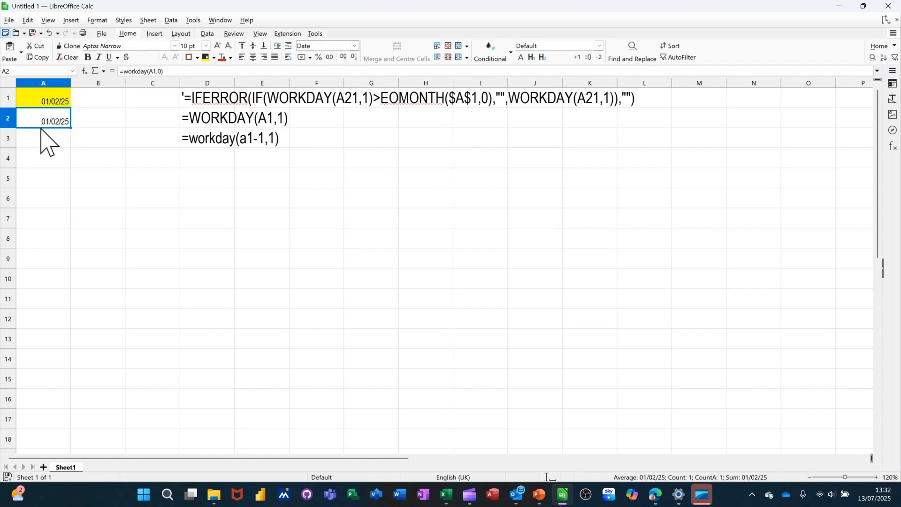
Set the days argument of the WORKDAY formula in A2 to 1.
left_click(161, 72)
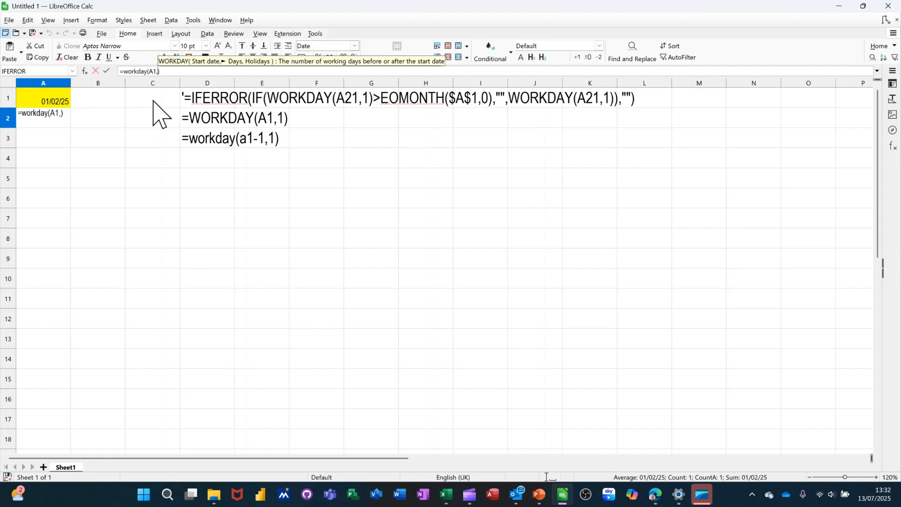
type("1")
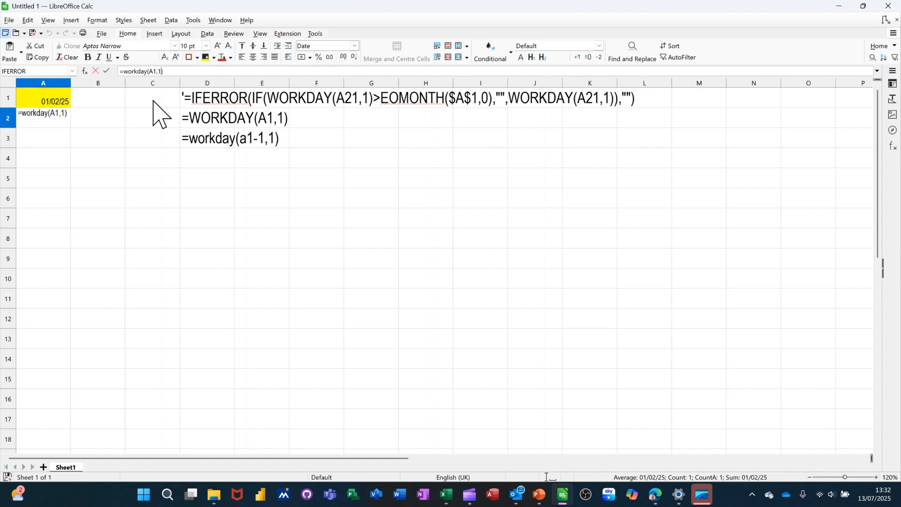
left_click(107, 71)
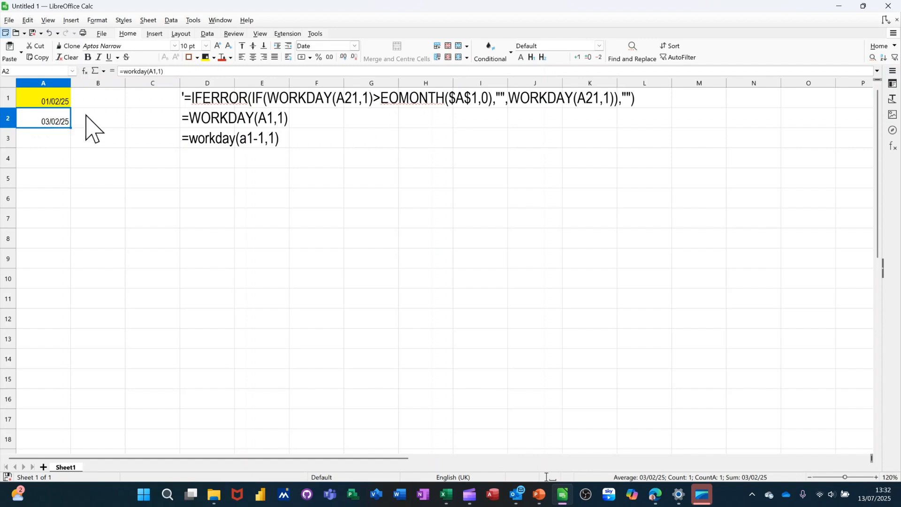
Enter the formula =A1 in cell B1 to reference the start date.
left_click(103, 106)
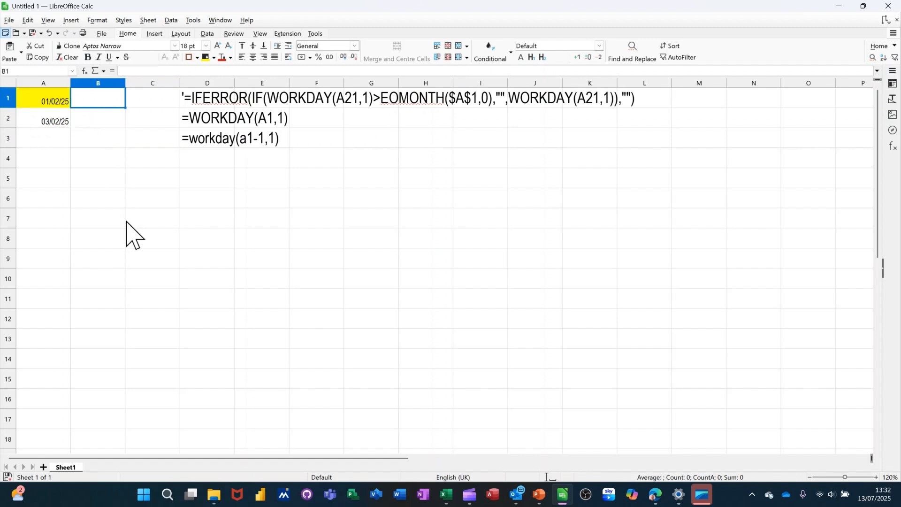
type("=")
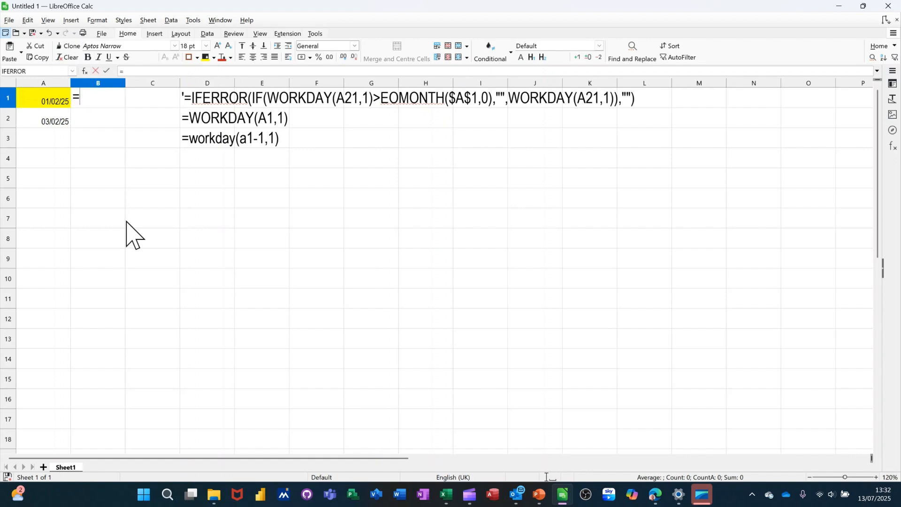
left_click(38, 101)
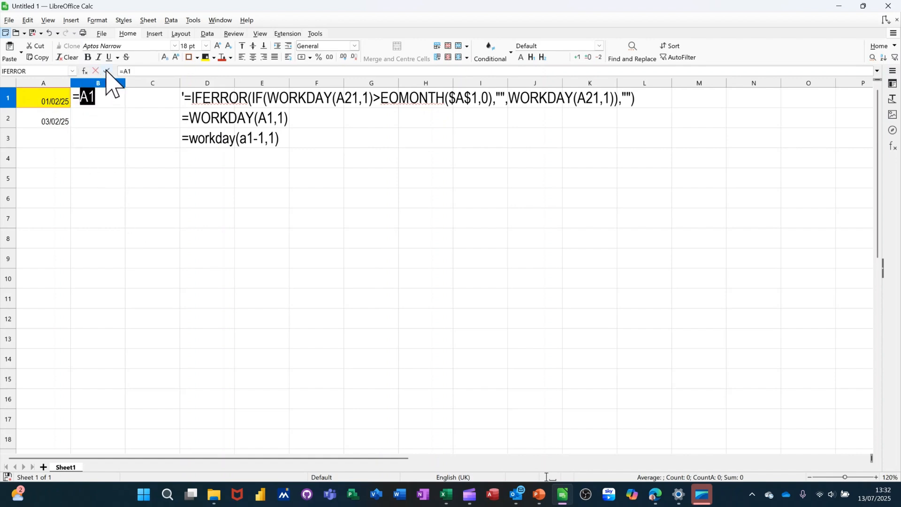
left_click(107, 70)
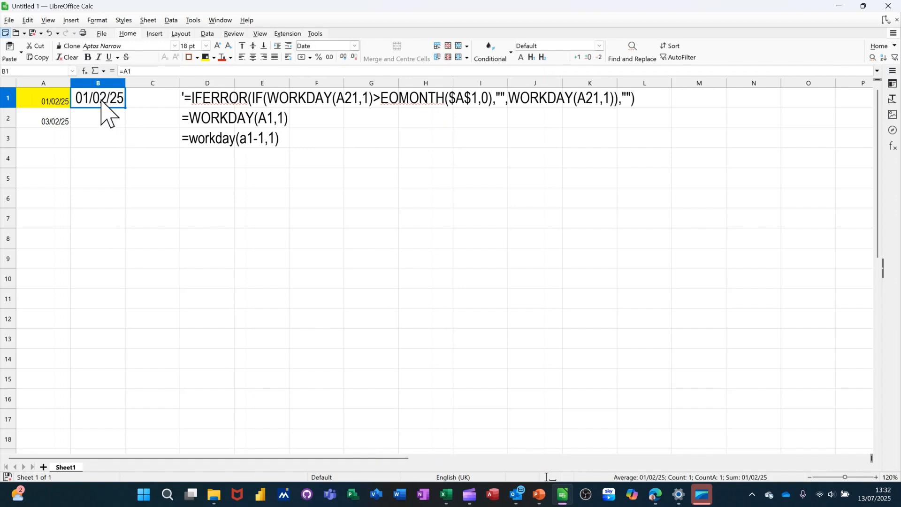
Format cell B1 with the custom date code DDd so it shows the abbreviated weekday name.
right_click(102, 103)
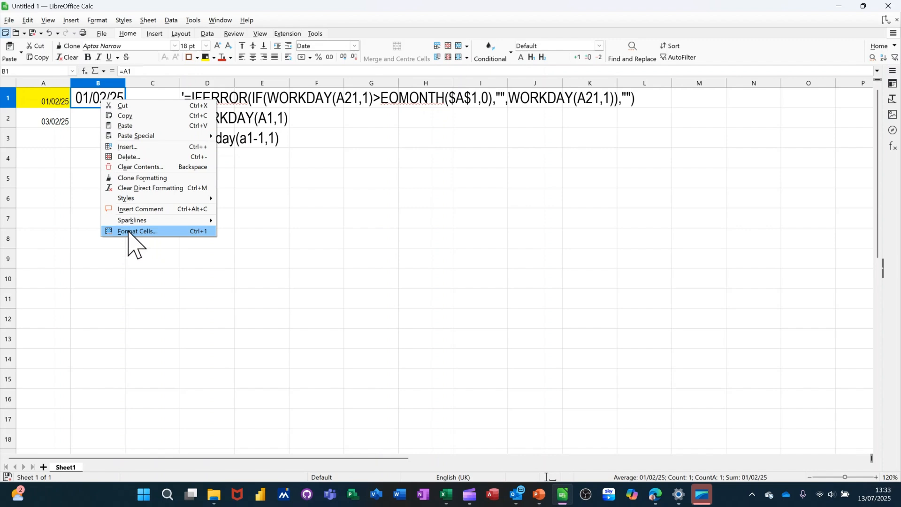
left_click(200, 231)
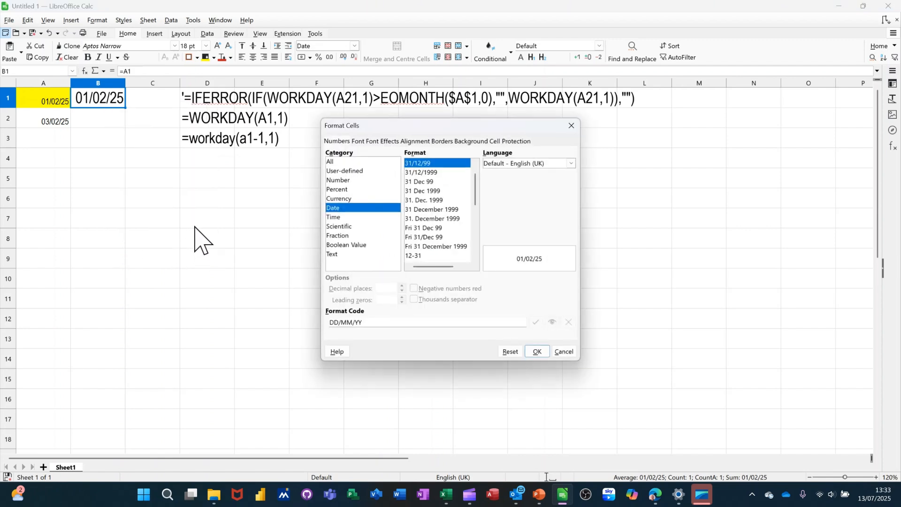
left_click(374, 321)
key("BackSpace")
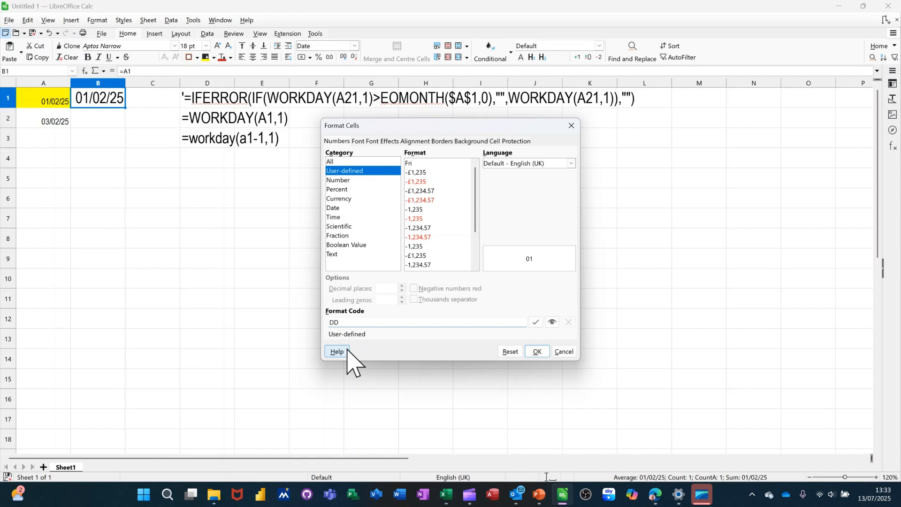
type("d")
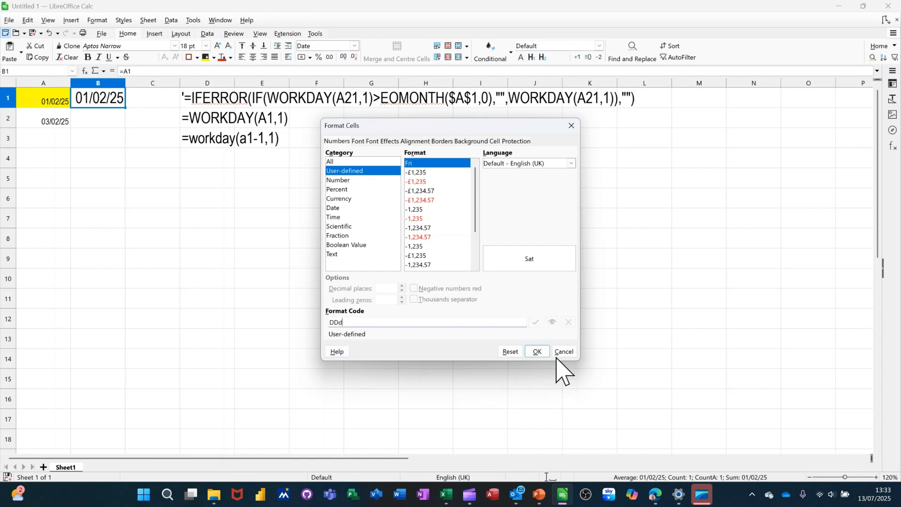
left_click(538, 353)
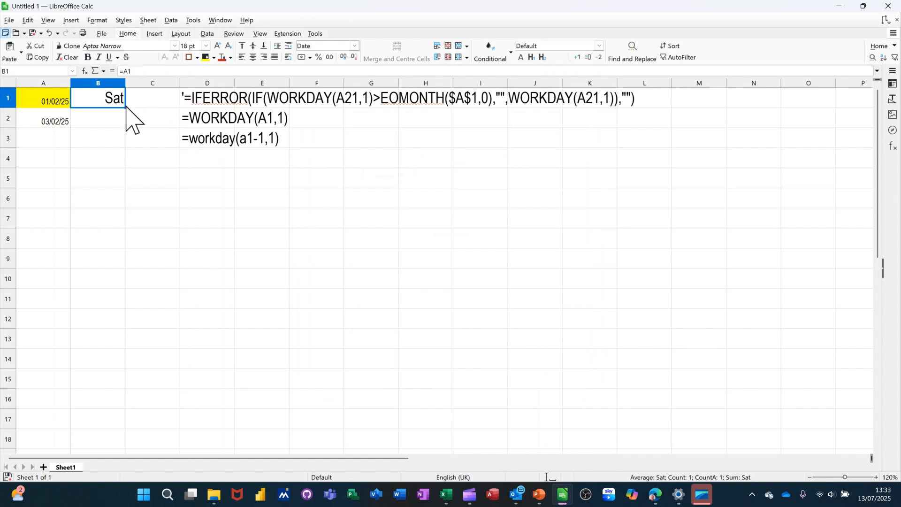
Fill the WORKDAY formula in column A and the weekday formula in column B down to row 4.
left_click_drag(126, 108, 96, 129)
left_click(101, 125)
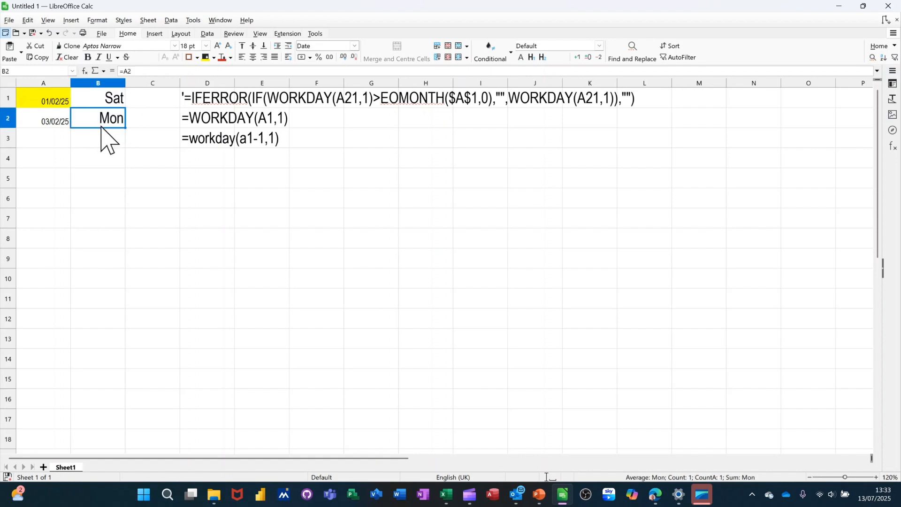
left_click(50, 124)
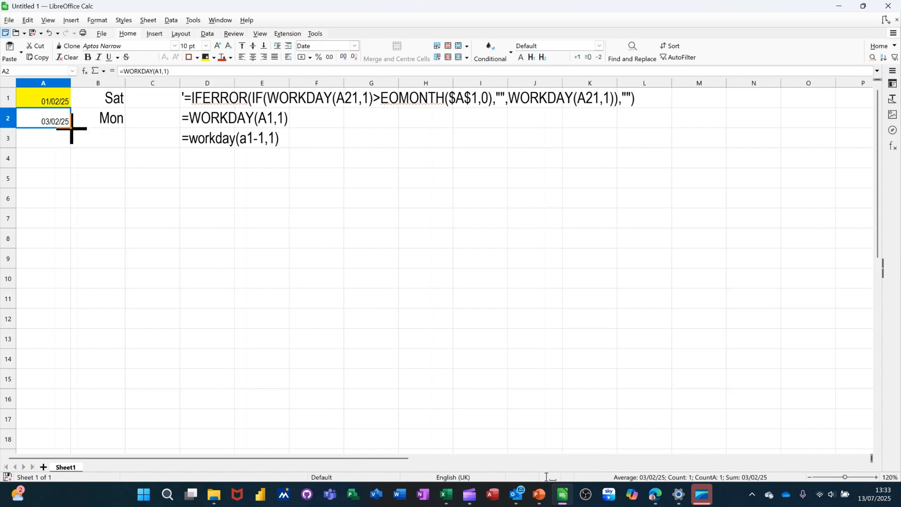
left_click_drag(71, 129, 70, 162)
left_click(117, 121)
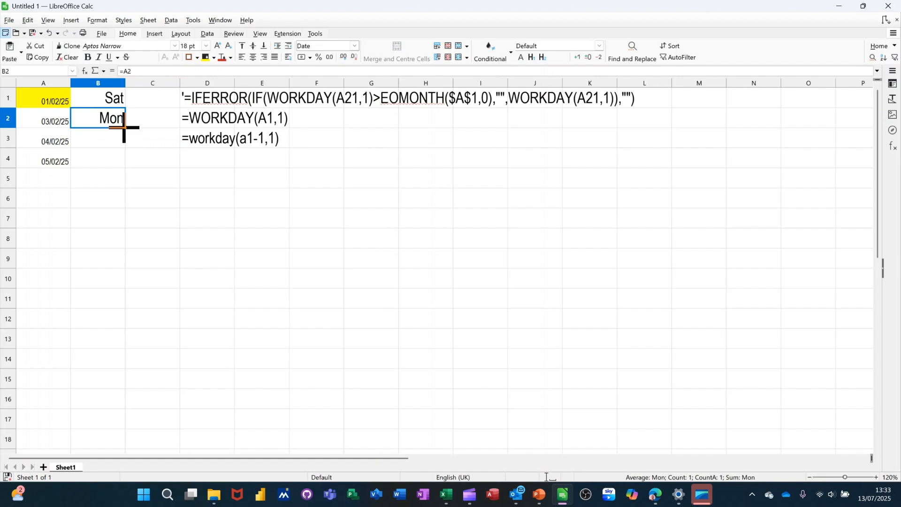
left_click_drag(125, 128, 121, 167)
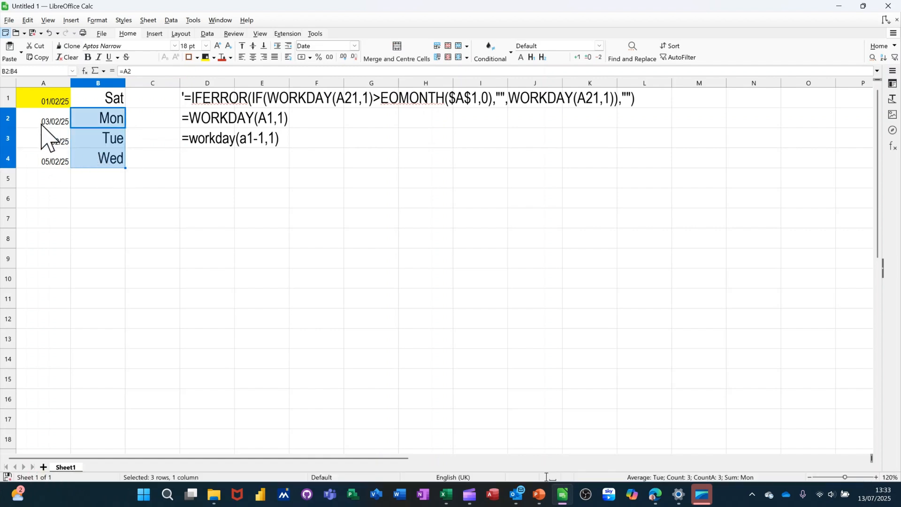
Change the start date in cell A1 to 1/1/25.
left_click(56, 122)
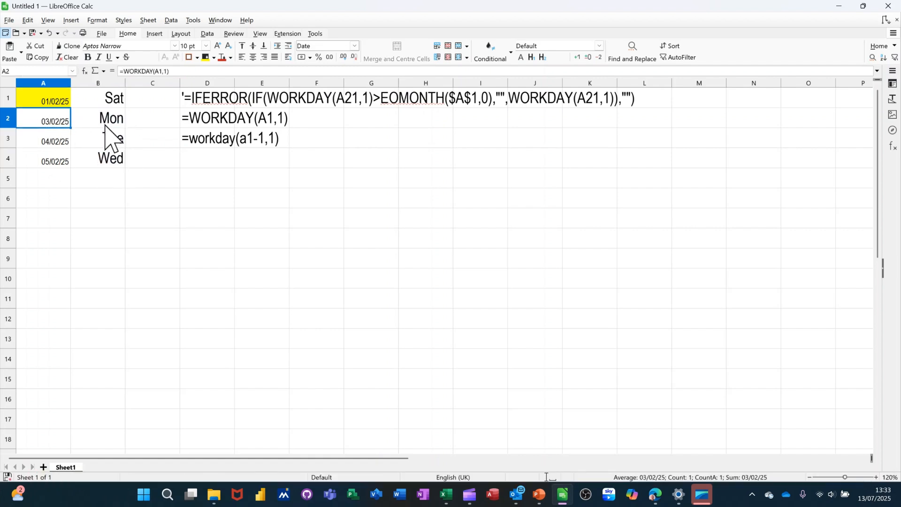
left_click(37, 99)
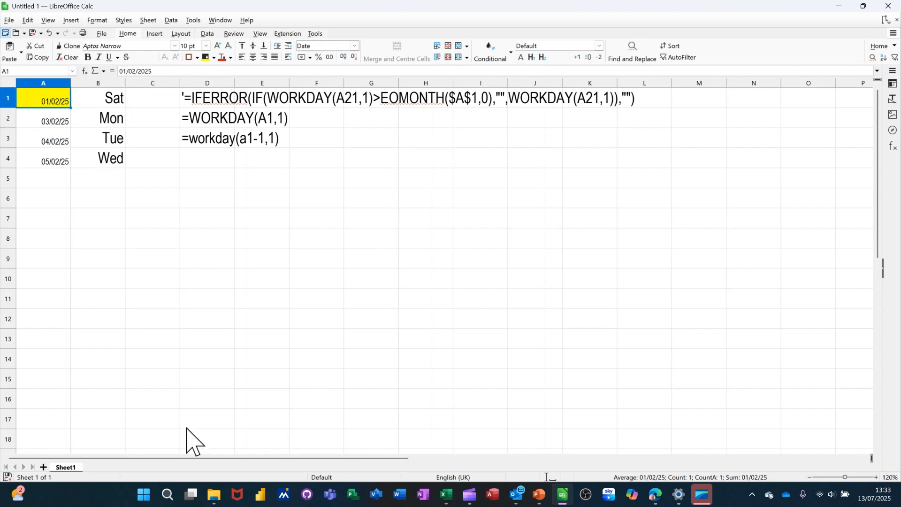
type("1/1/25")
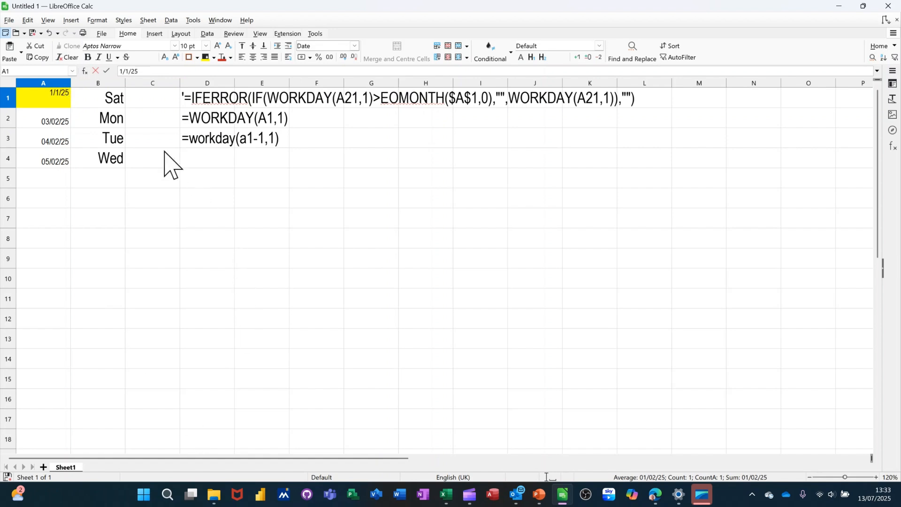
left_click(107, 71)
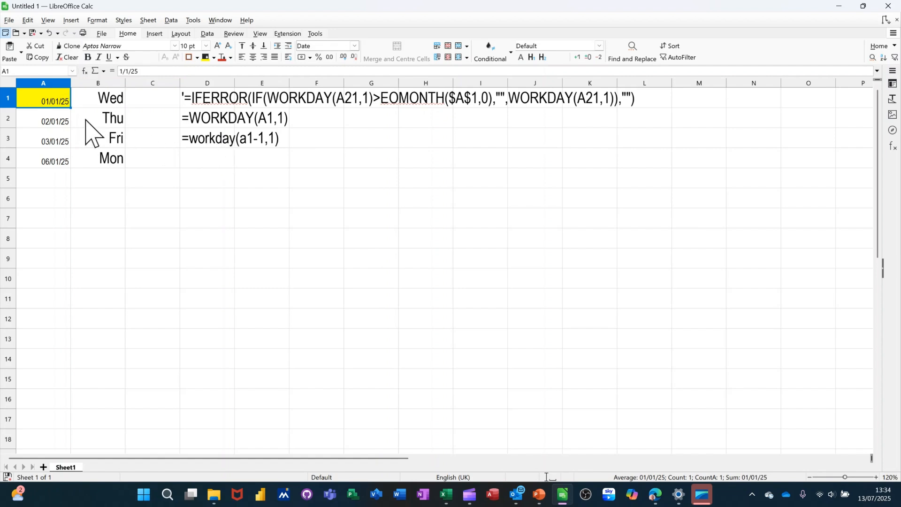
Replace the formula in cell A2 with =workday(A1-1,1) so the list can include the start date itself.
left_click(55, 123)
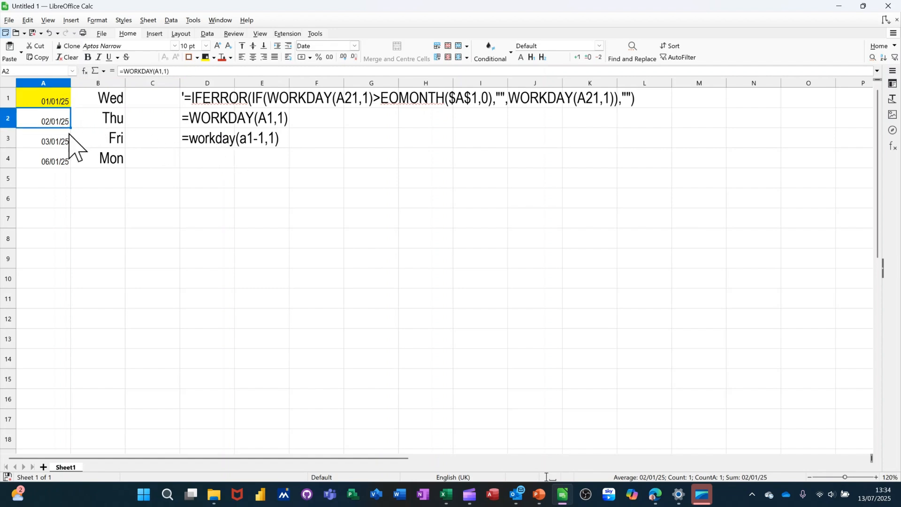
type("=")
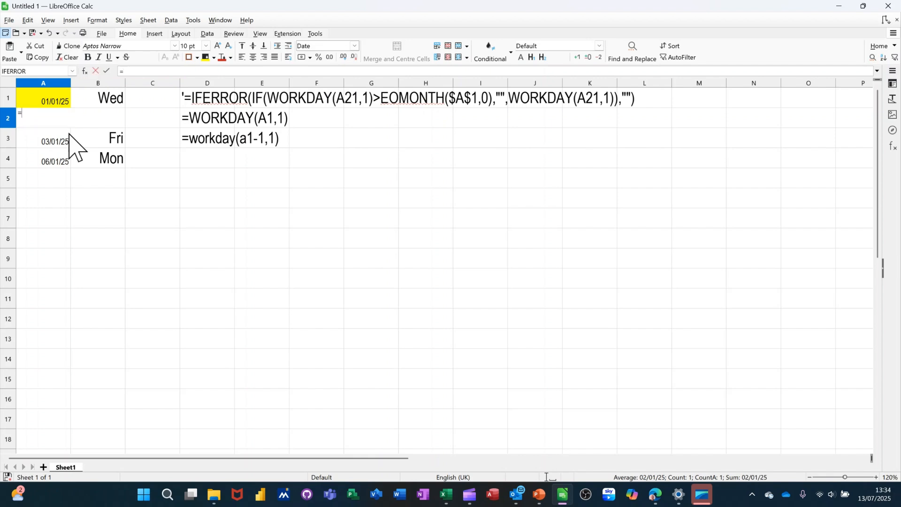
type("wor")
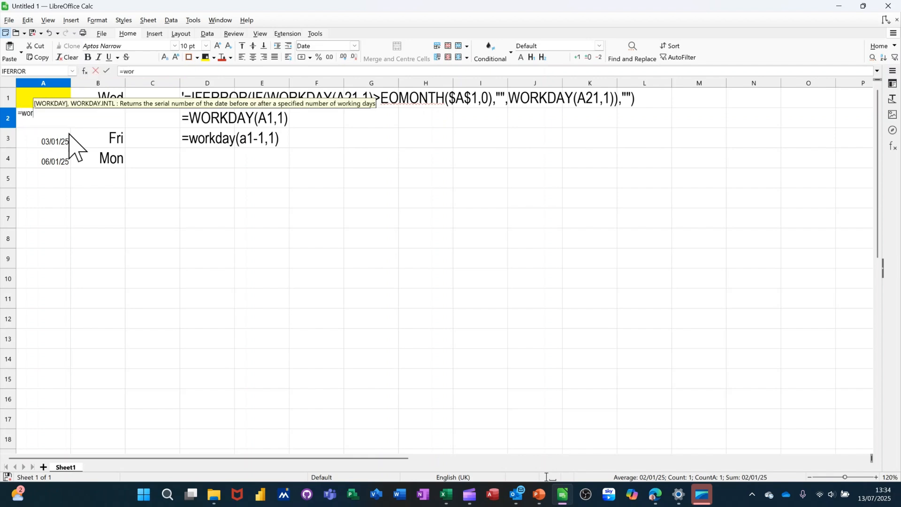
type("kda")
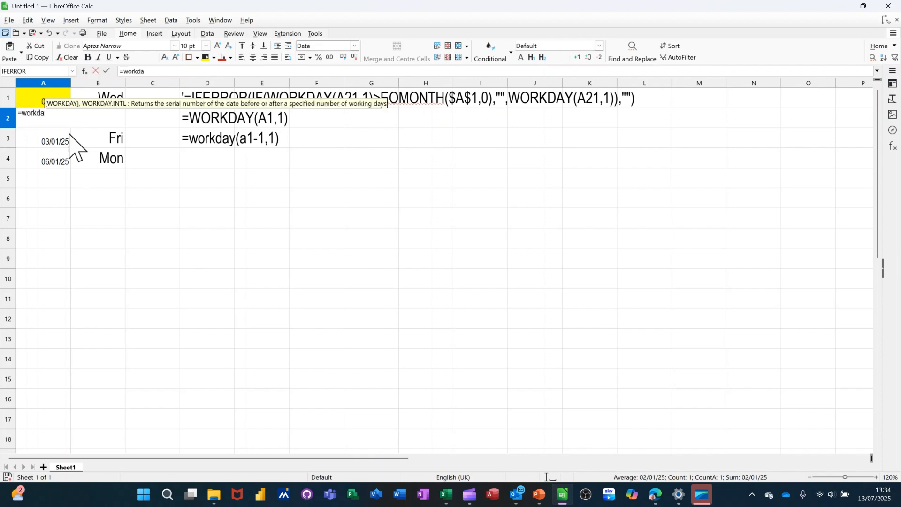
type("y")
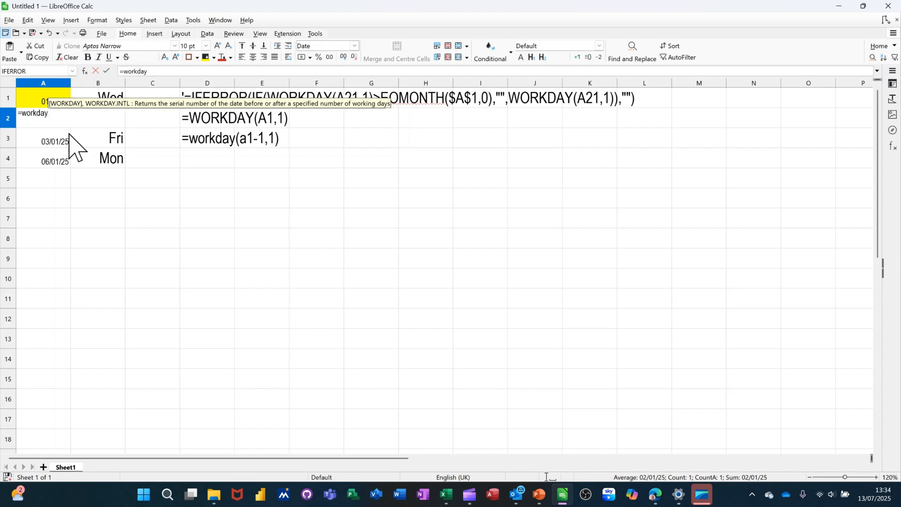
type("(")
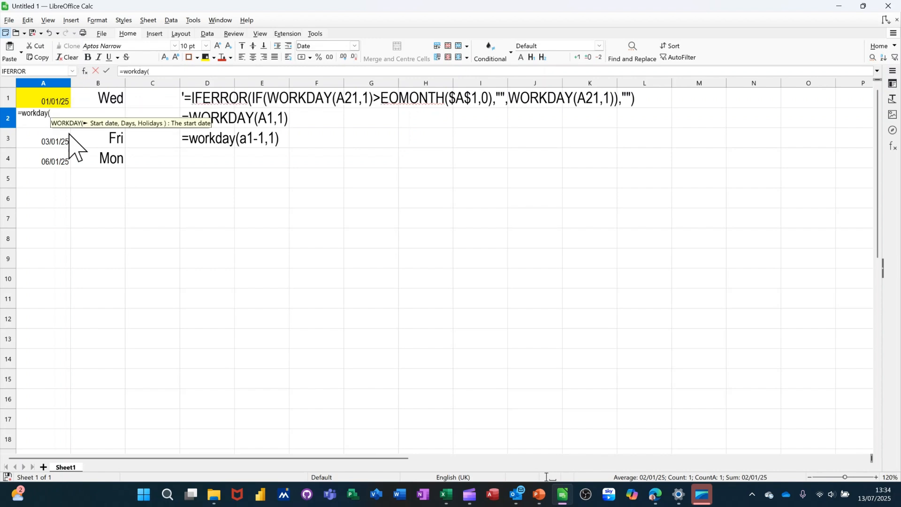
type("A1-")
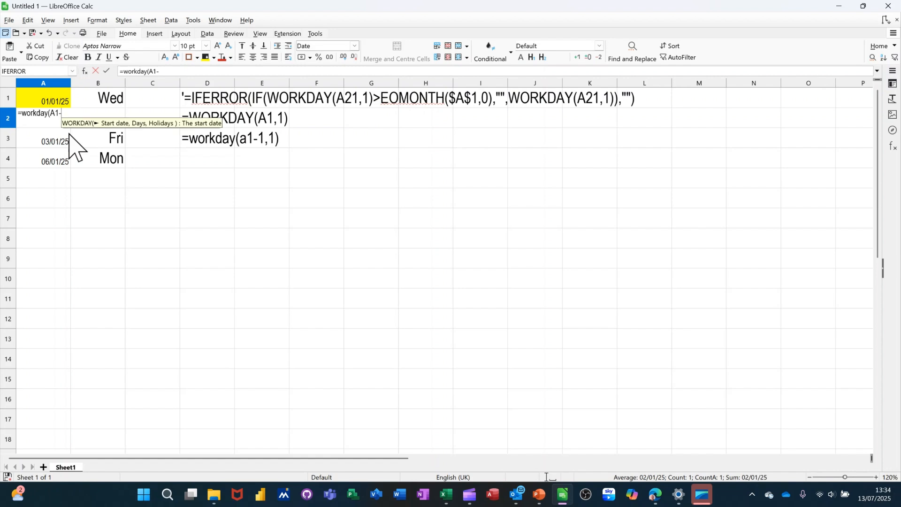
type("1,1")
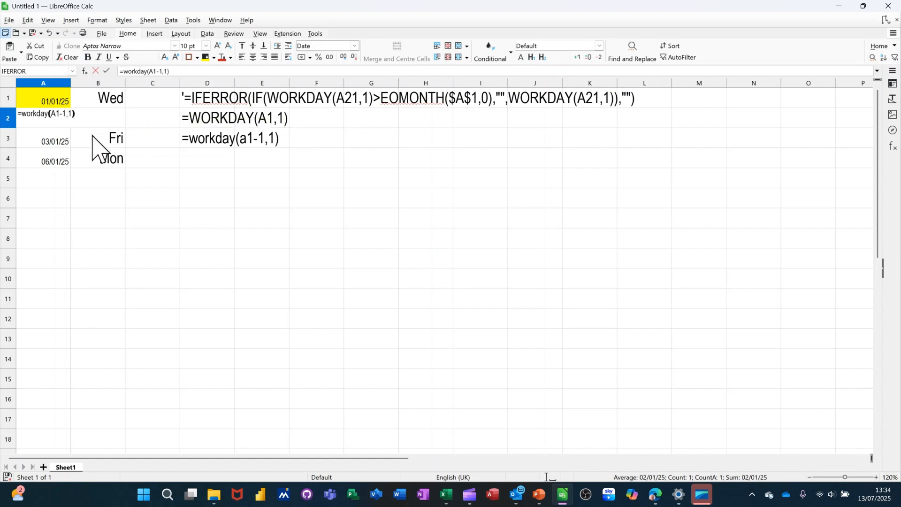
left_click(107, 72)
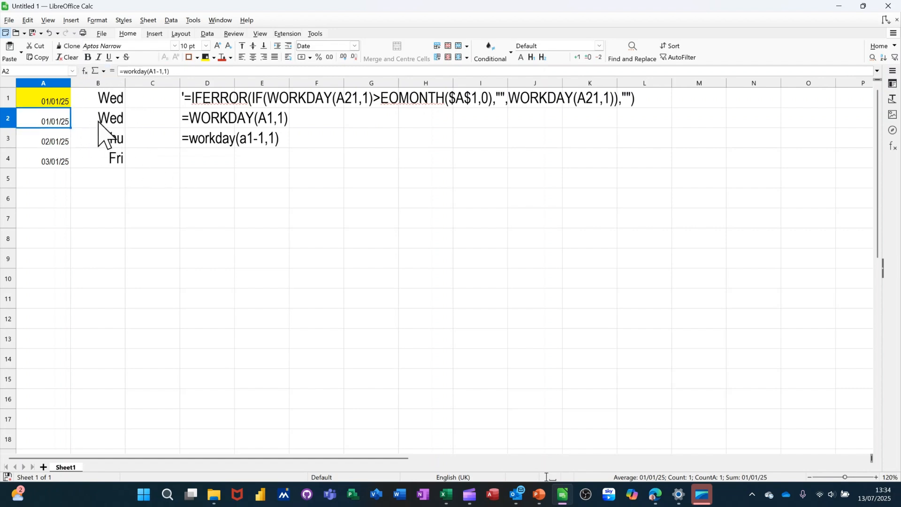
Fill the WORKDAY and weekday formulas in columns A and B from row 4 down to row 25.
left_click(47, 143)
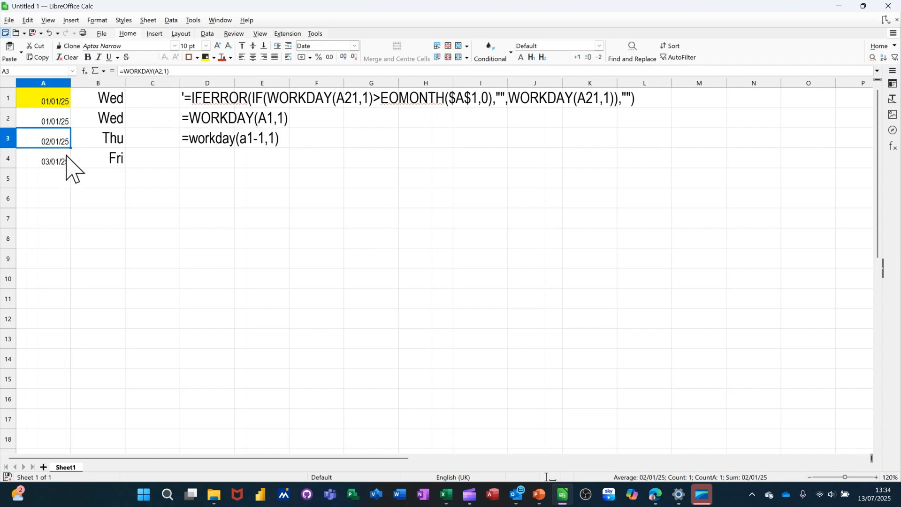
left_click_drag(49, 162, 96, 444)
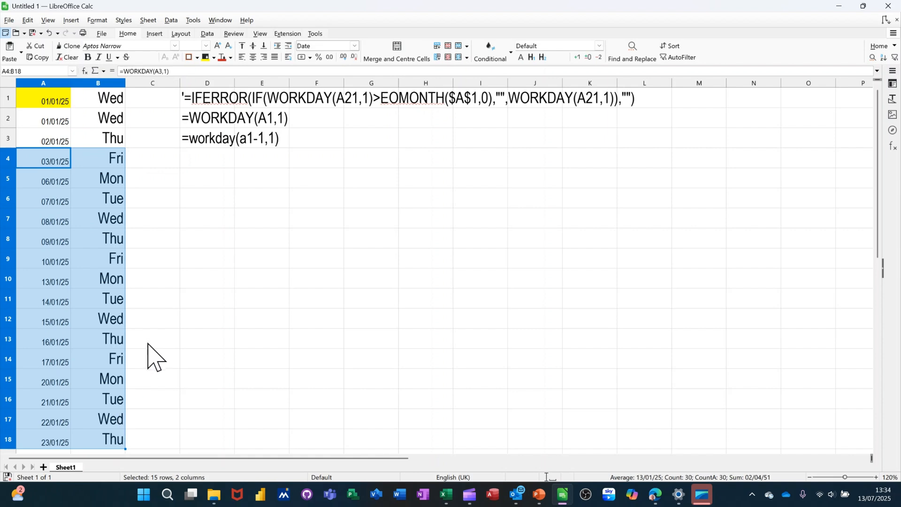
scroll(148, 356, "down", 3)
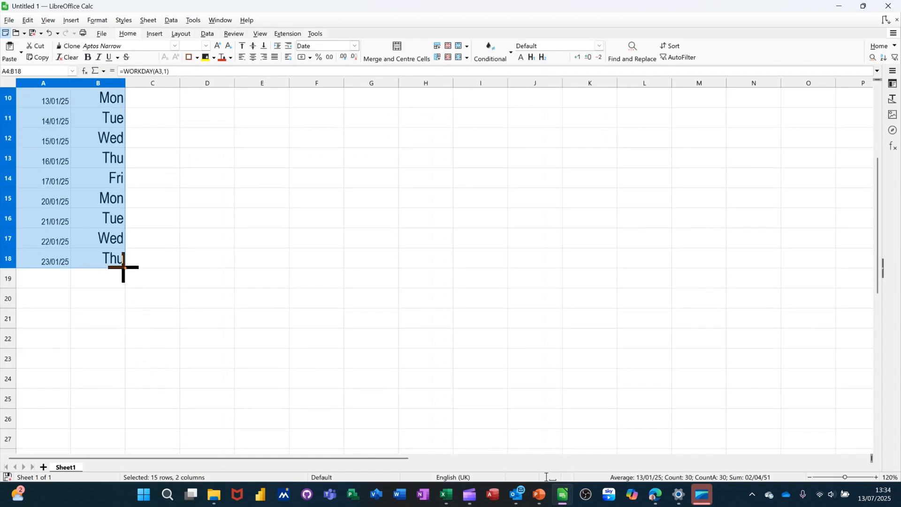
left_click_drag(125, 268, 121, 358)
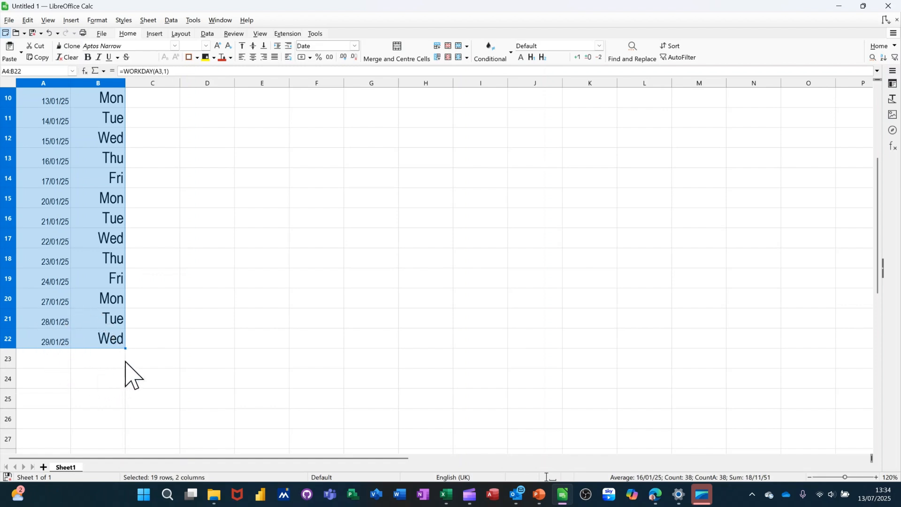
left_click_drag(125, 350, 122, 381)
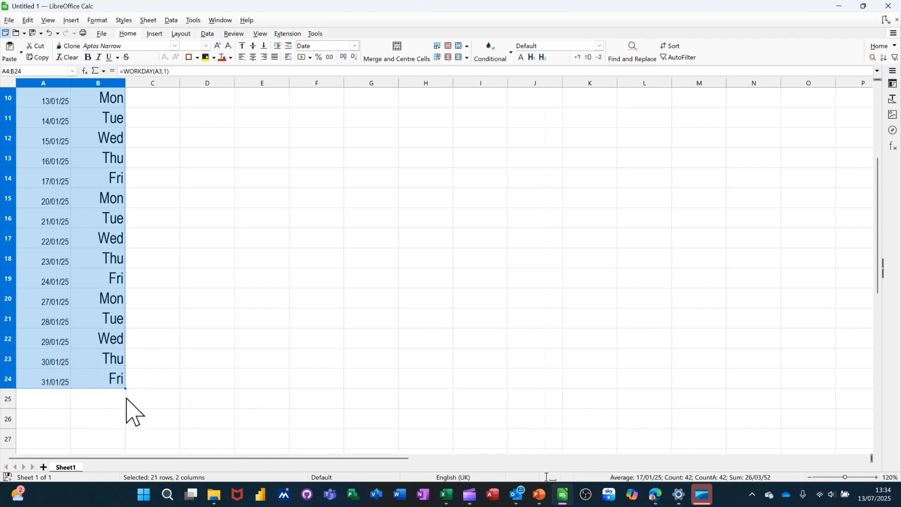
left_click_drag(126, 388, 125, 407)
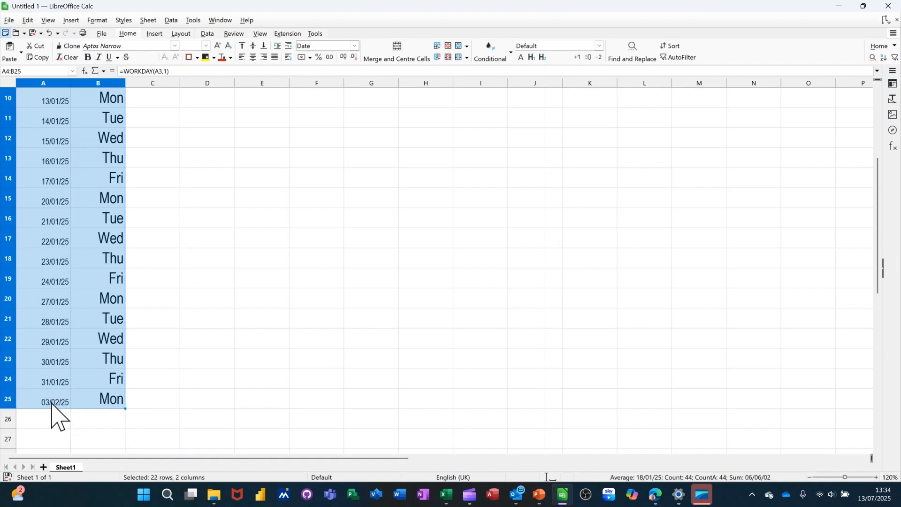
Change the start date in cell A1 to 01/02/2025 and check the last rows of the date list.
scroll(86, 306, "up", 3)
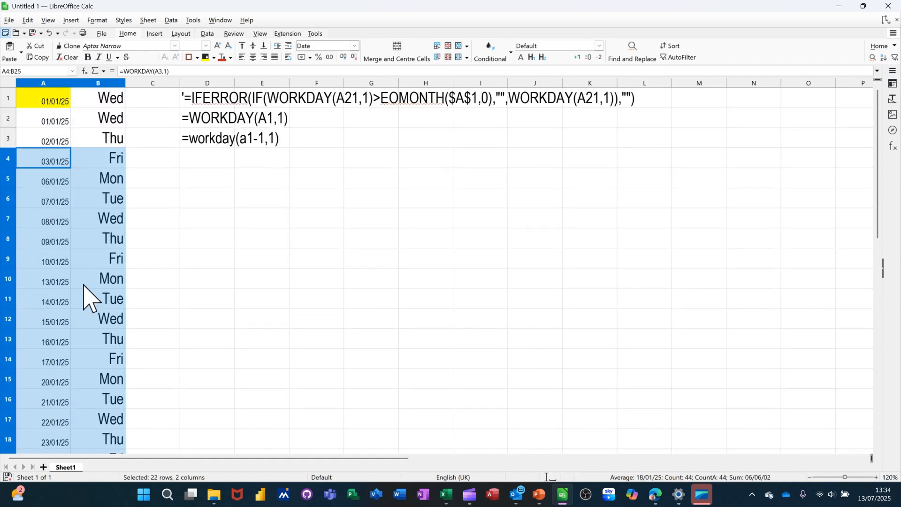
left_click(53, 102)
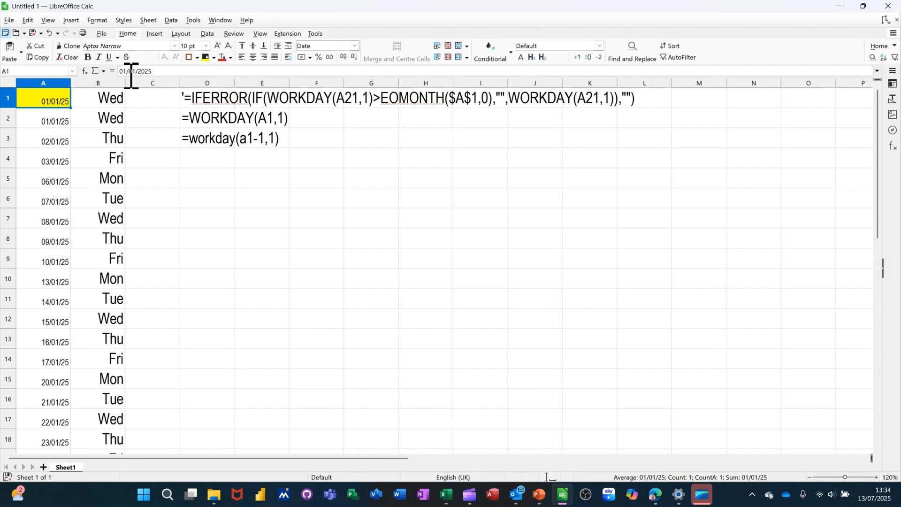
left_click_drag(135, 71, 133, 72)
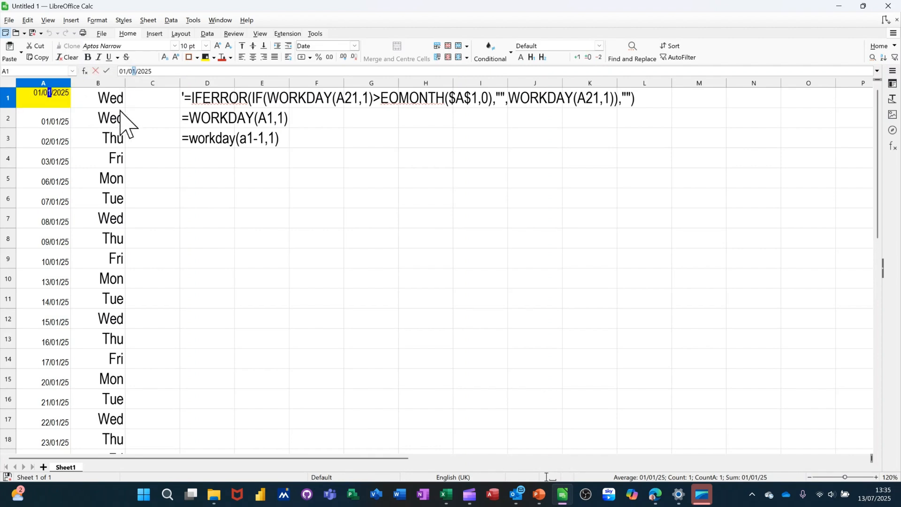
left_click(108, 72)
scroll(103, 273, "down", 5)
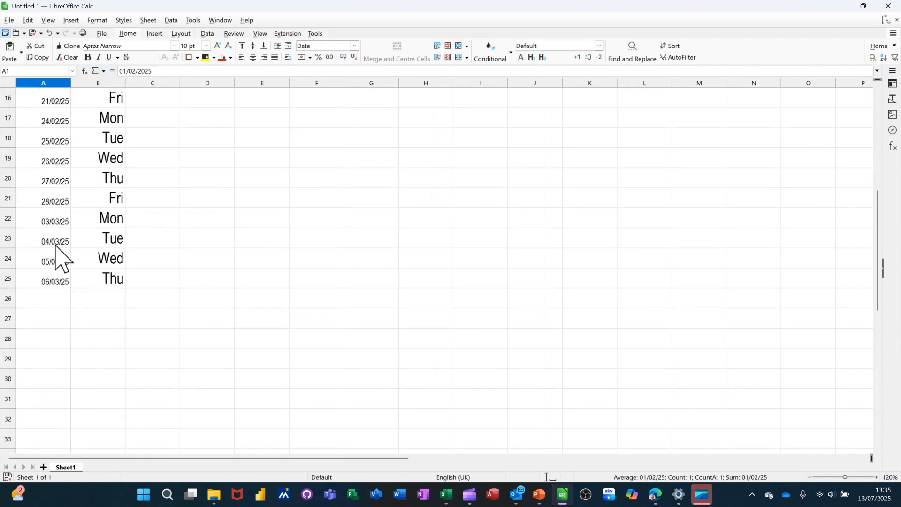
scroll(101, 282, "up", 3)
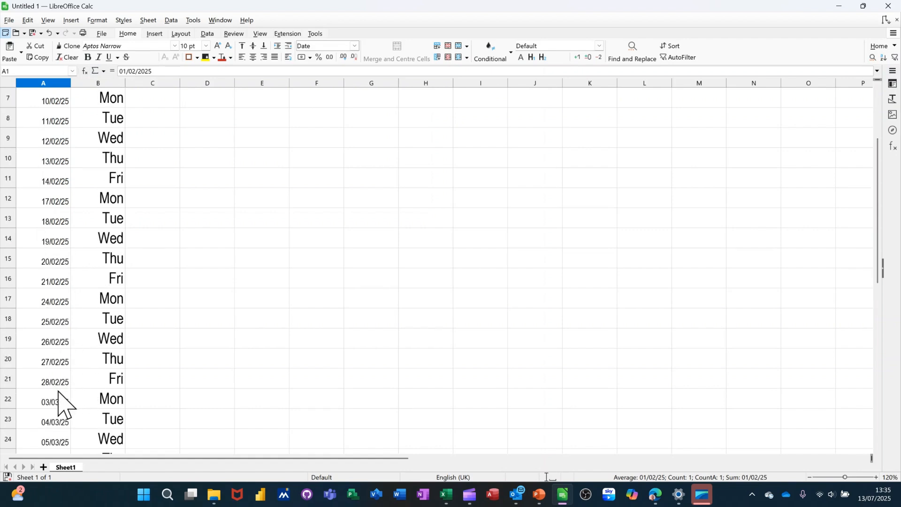
Copy the IFERROR formula text from cell D1, without its leading apostrophe.
left_click(46, 403)
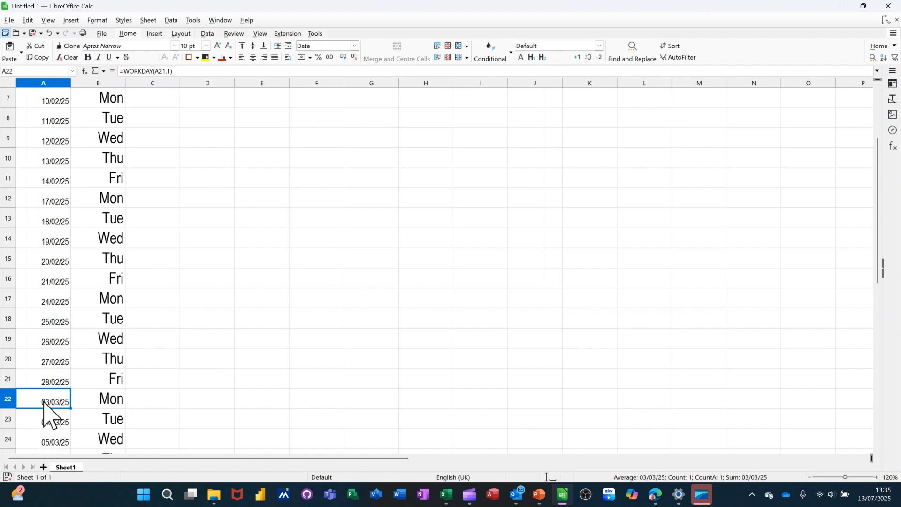
scroll(202, 367, "up", 2)
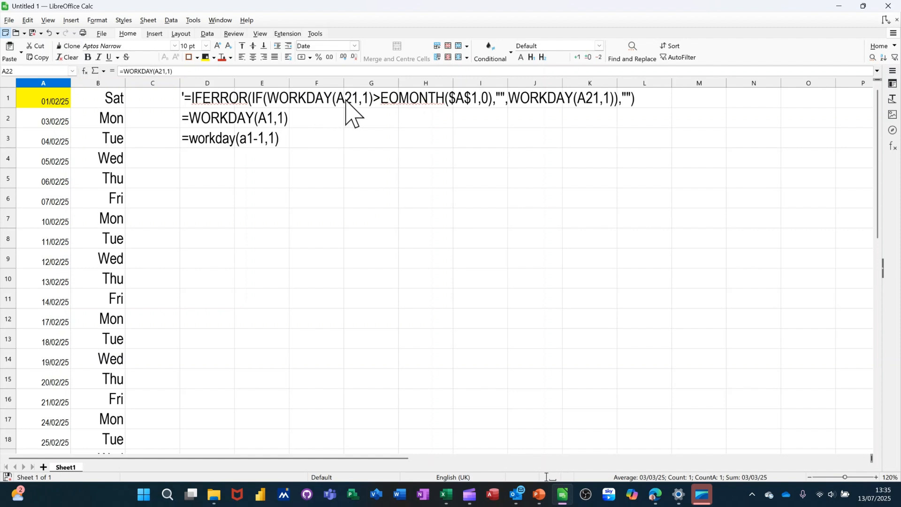
scroll(75, 397, "down", 4)
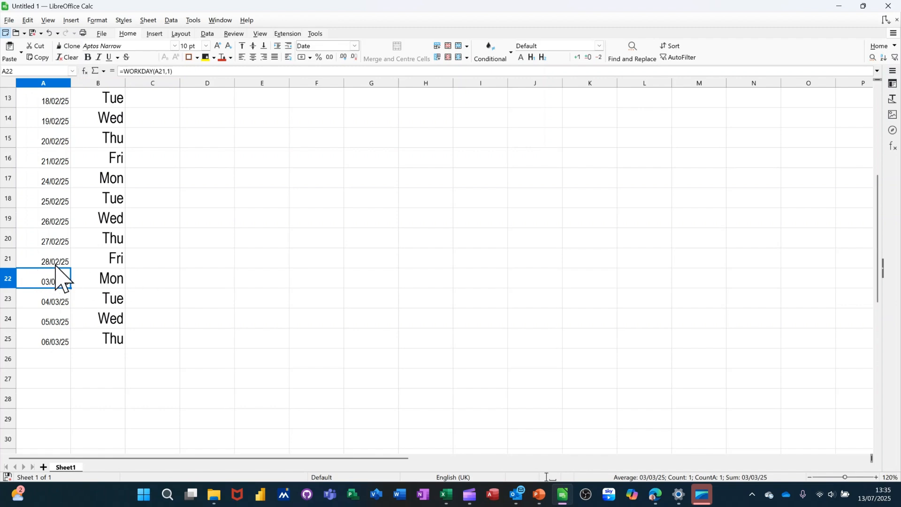
scroll(238, 291, "up", 4)
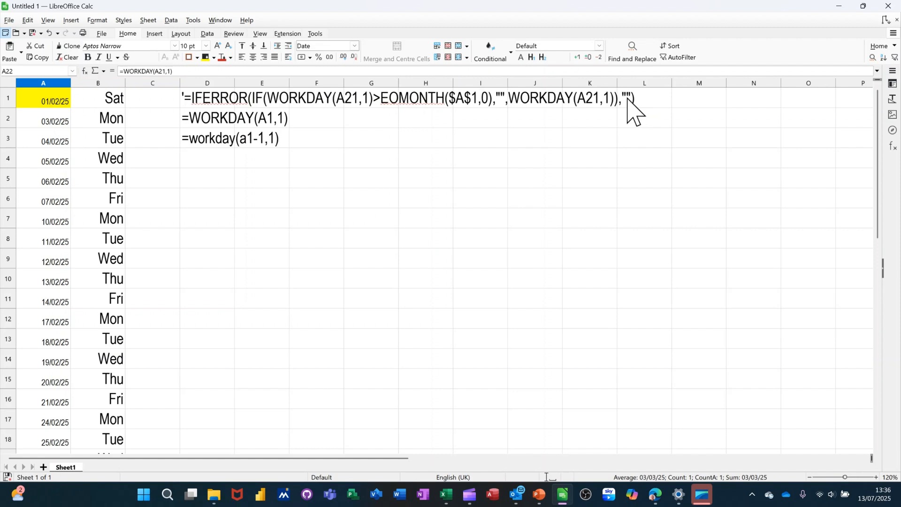
left_click(187, 99)
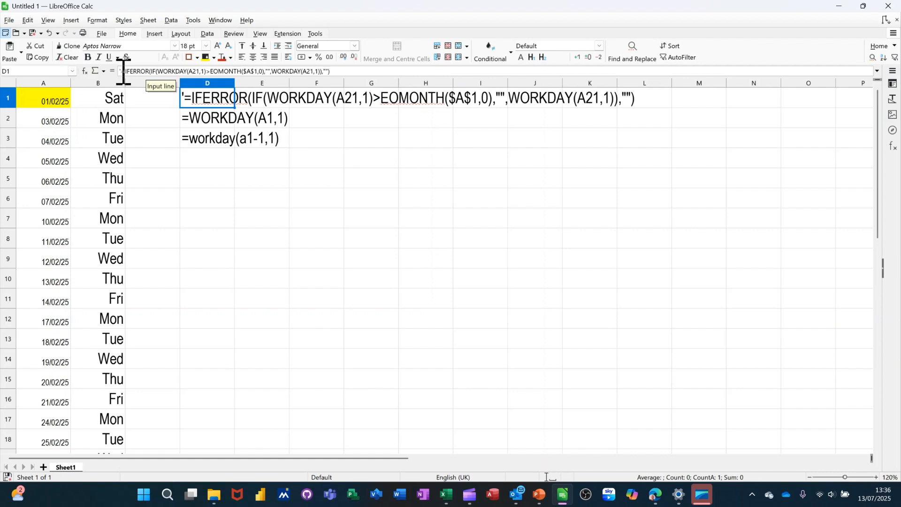
left_click_drag(123, 71, 333, 75)
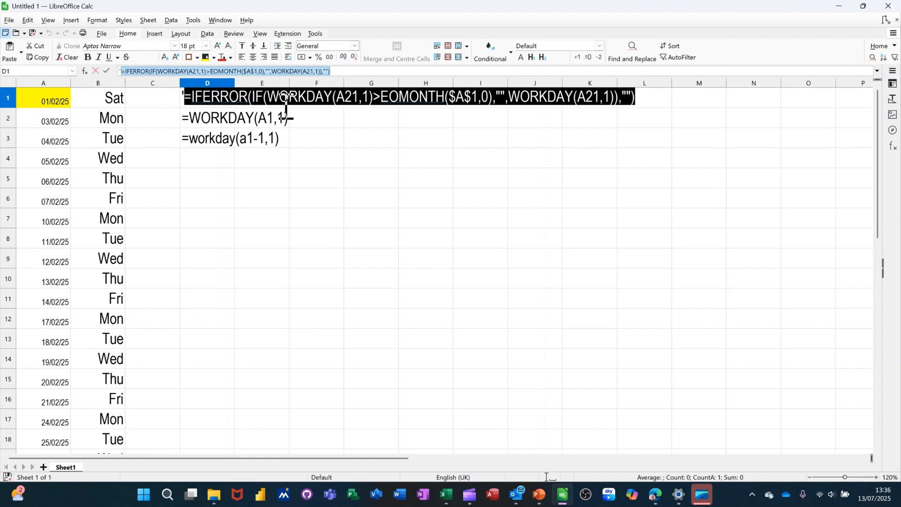
left_click(108, 71)
Paste the formula =IFERROR(IF(WORKDAY(A21,1)>EOMONTH($A$1,0),"",WORKDAY(A21,1)),"") into cell A22 and fill it down to A25.
scroll(206, 211, "down", 3)
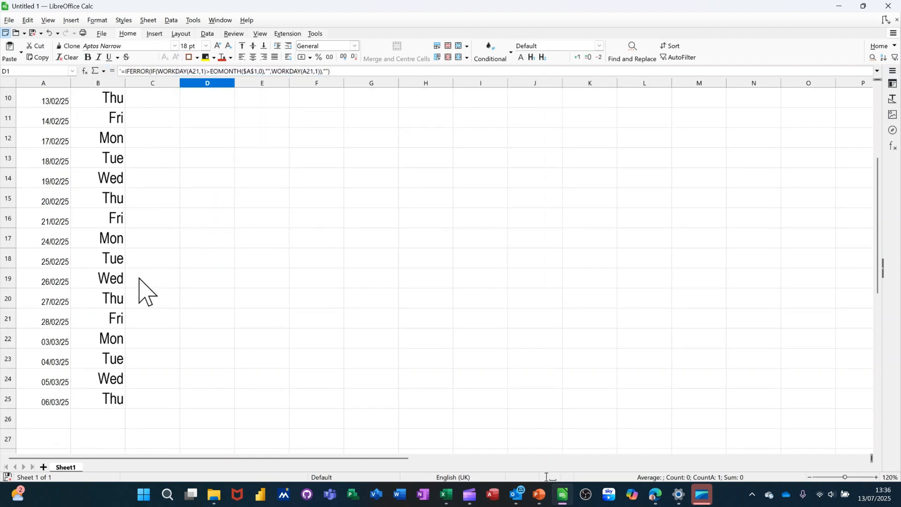
left_click(43, 347)
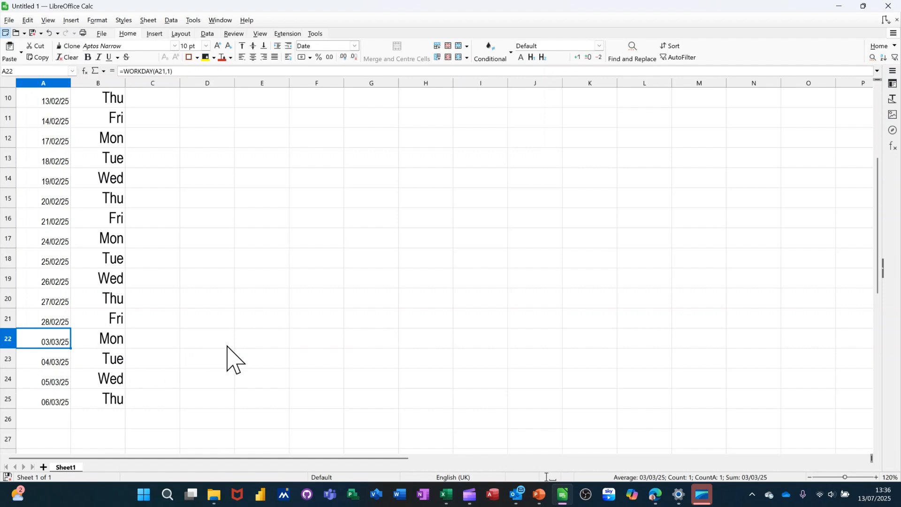
key("ctrl+v")
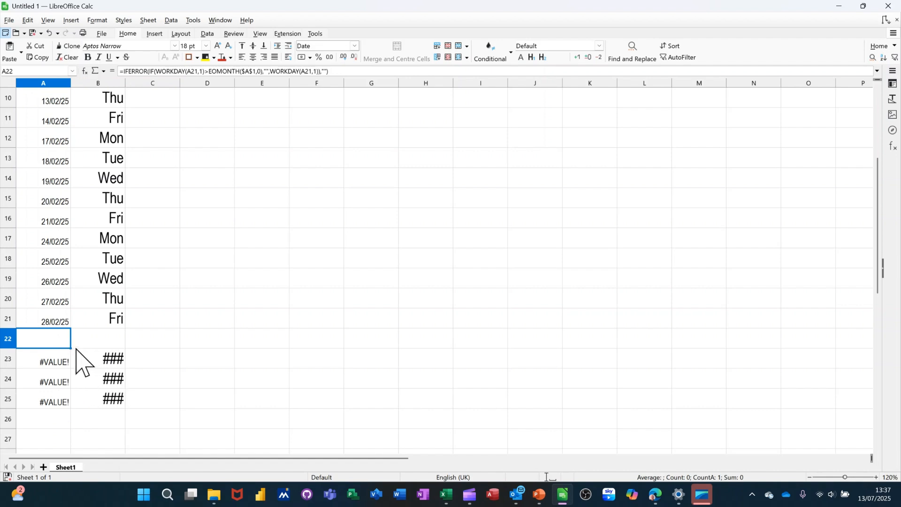
left_click_drag(71, 349, 66, 404)
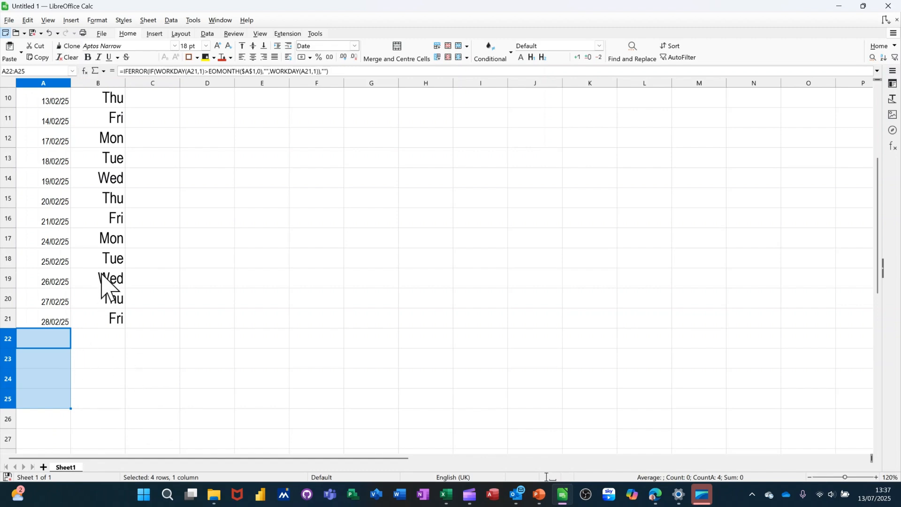
Change the start date in cell A1 to 01/12/2025 and check the end of the date list.
scroll(85, 296, "up", 3)
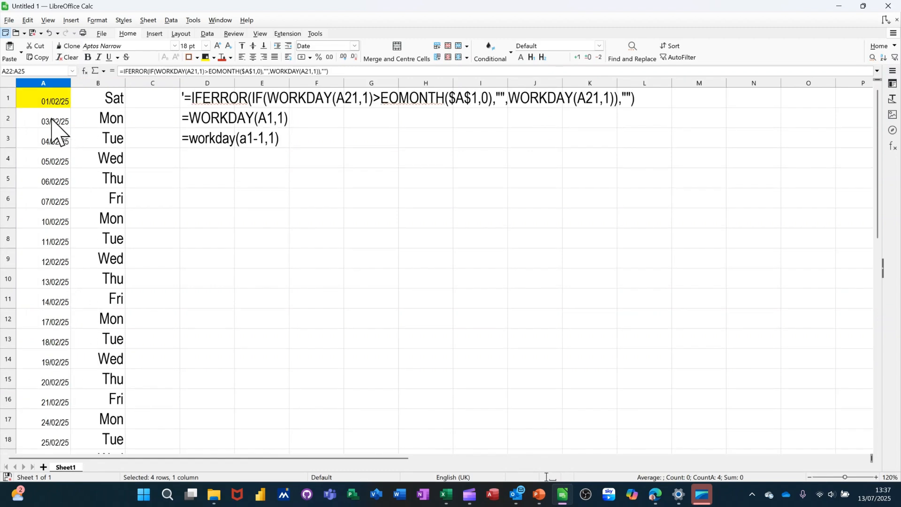
left_click(57, 103)
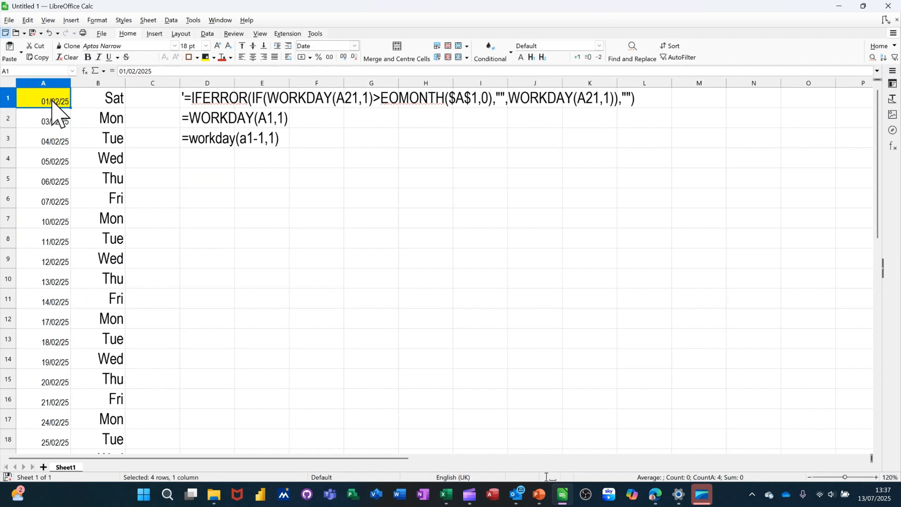
left_click(131, 72)
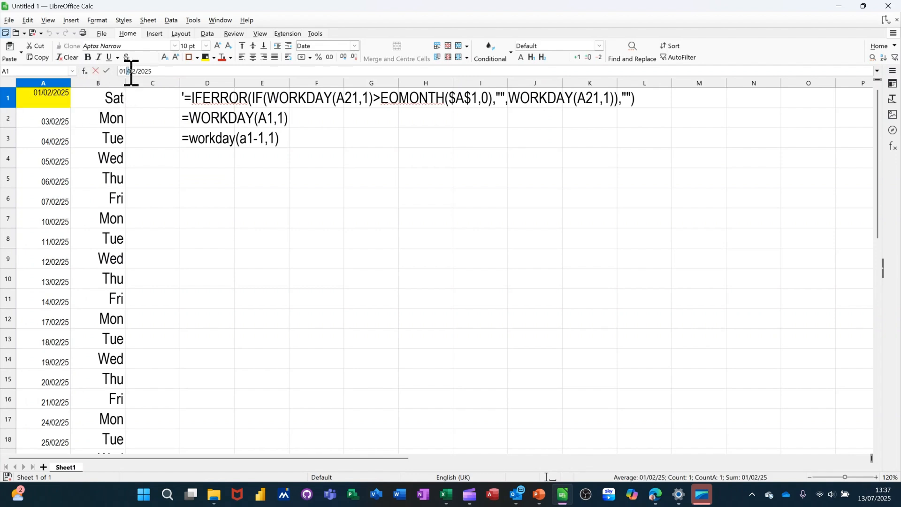
left_click(134, 72)
left_click(108, 70)
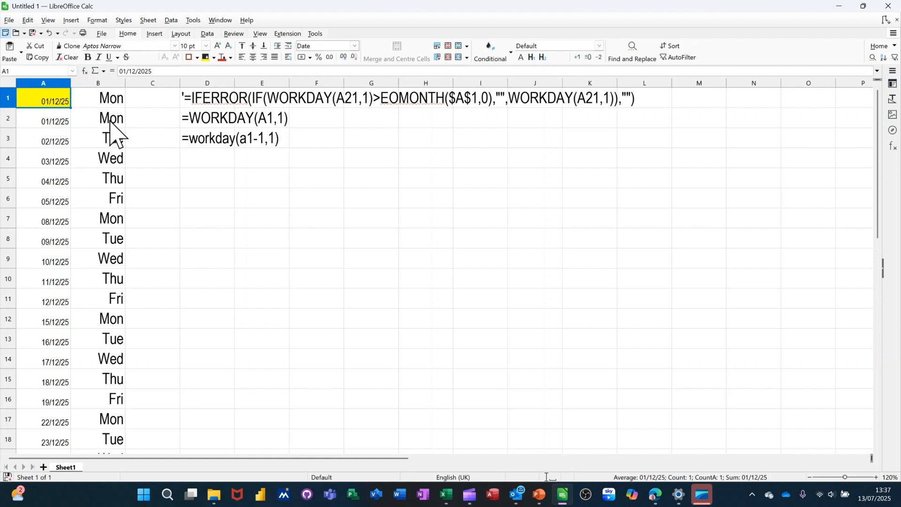
scroll(52, 167, "down", 3)
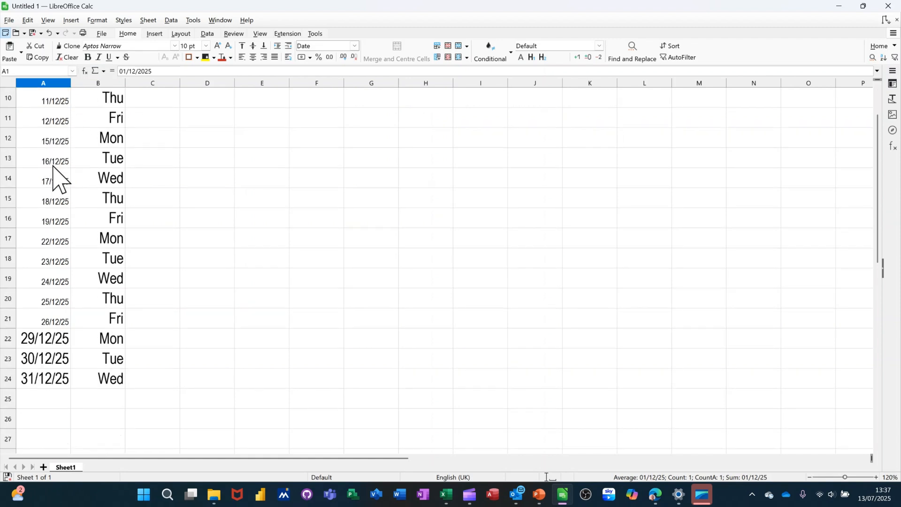
Copy the cell formatting of A21 onto the range A22:B25 so the last dates match the list's smaller font.
scroll(54, 202, "down", 2)
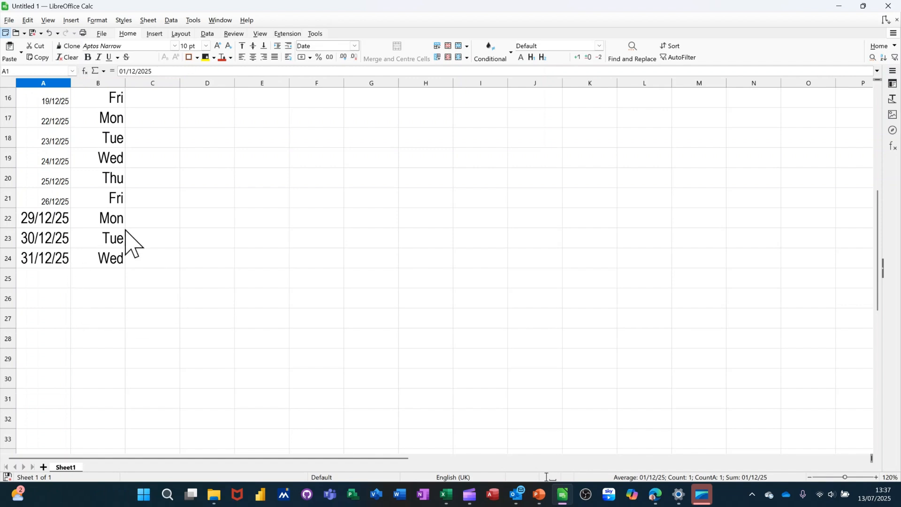
left_click(45, 204)
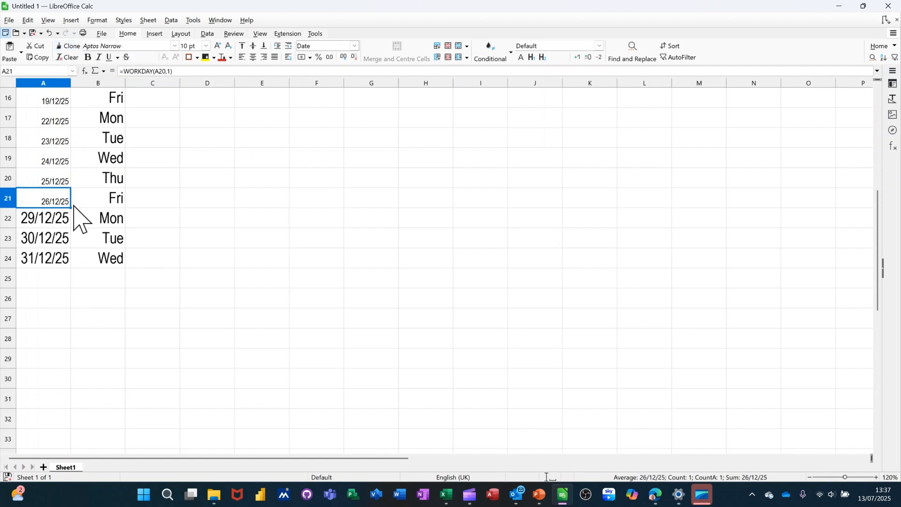
left_click(54, 225)
mouse_move(53, 230)
left_mouse_down()
mouse_move(125, 255)
mouse_move(121, 282)
left_mouse_up()
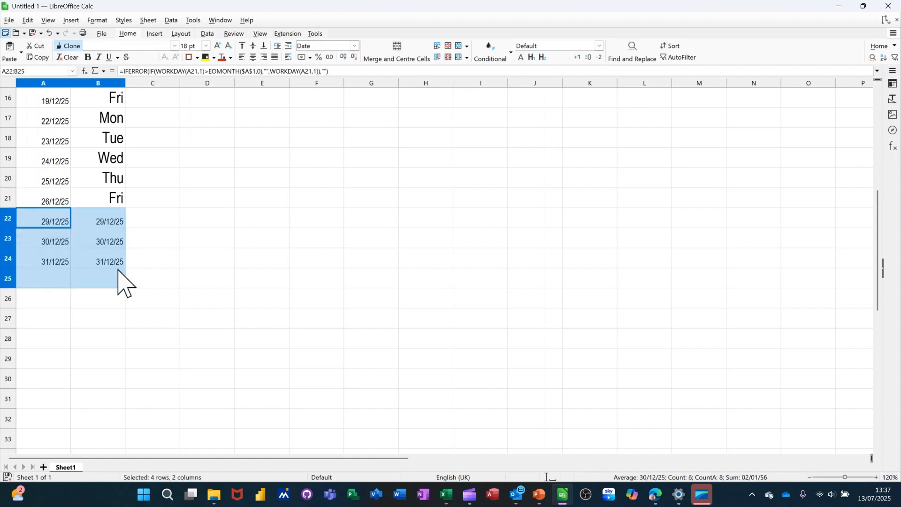
left_click(41, 278)
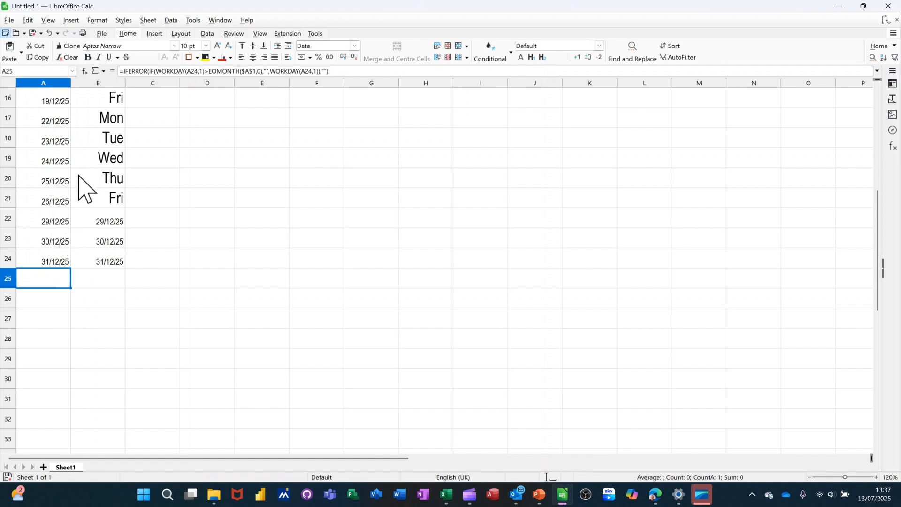
Copy the weekday formatting of B21 onto cells B22 to B24.
left_click(102, 199)
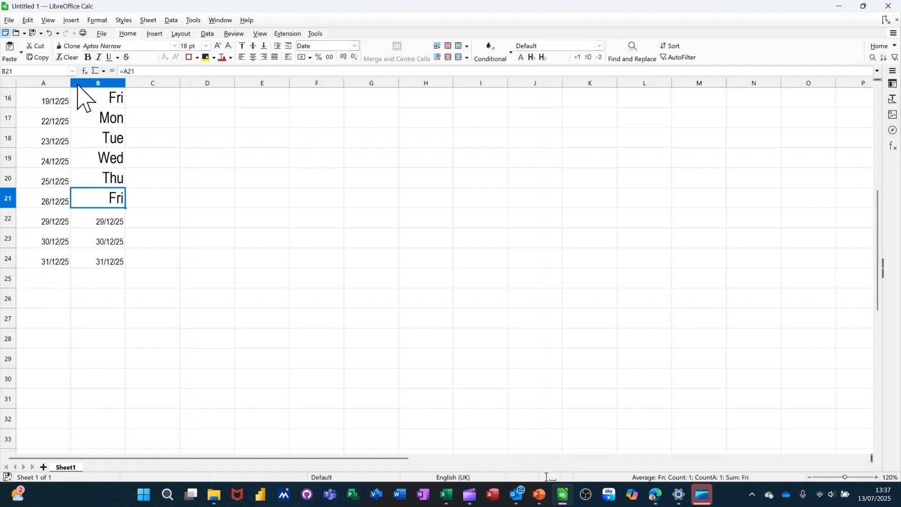
left_click(61, 47)
left_click_drag(98, 237, 102, 256)
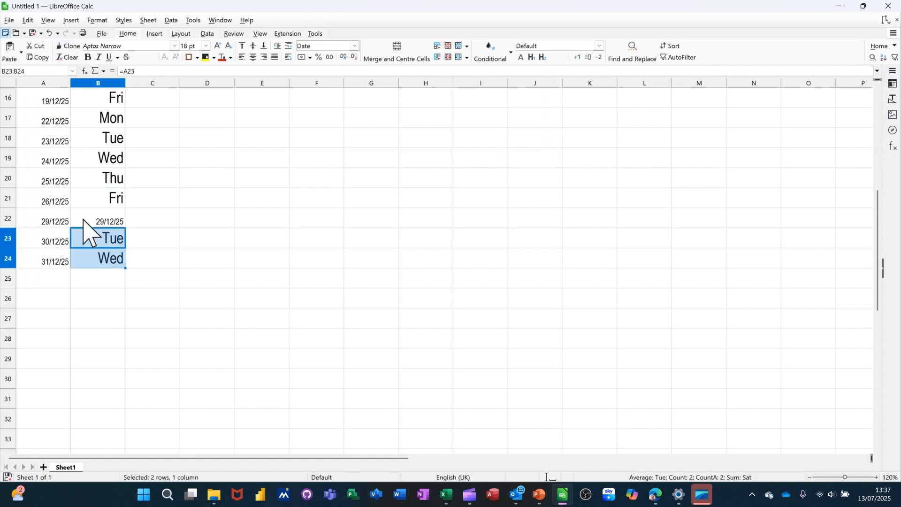
left_click(110, 197)
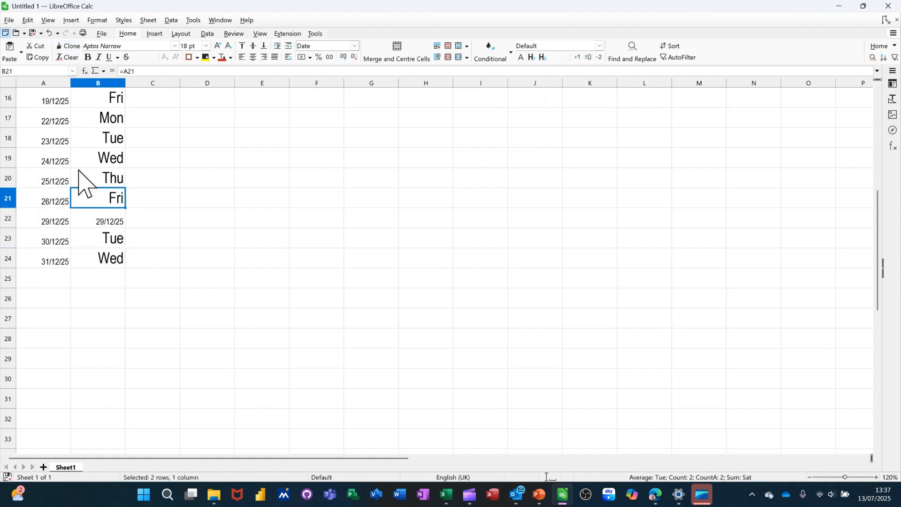
left_click(64, 47)
left_click(102, 218)
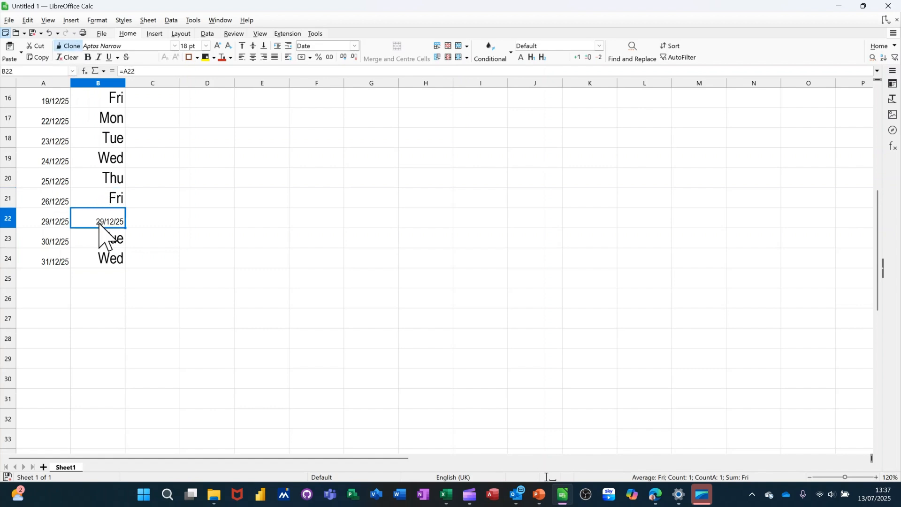
Change the start date in cell A1 to 01/1/2025 and check the end of the date list.
scroll(95, 302, "up", 5)
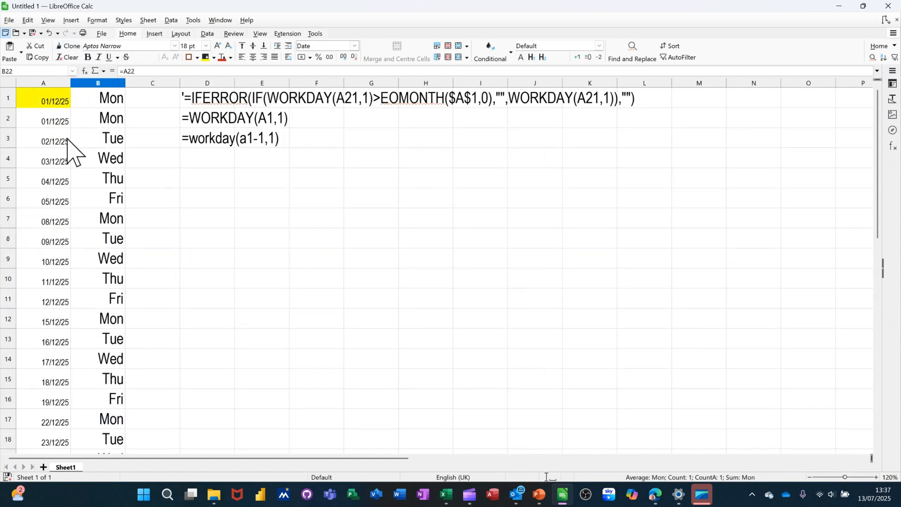
left_click(60, 104)
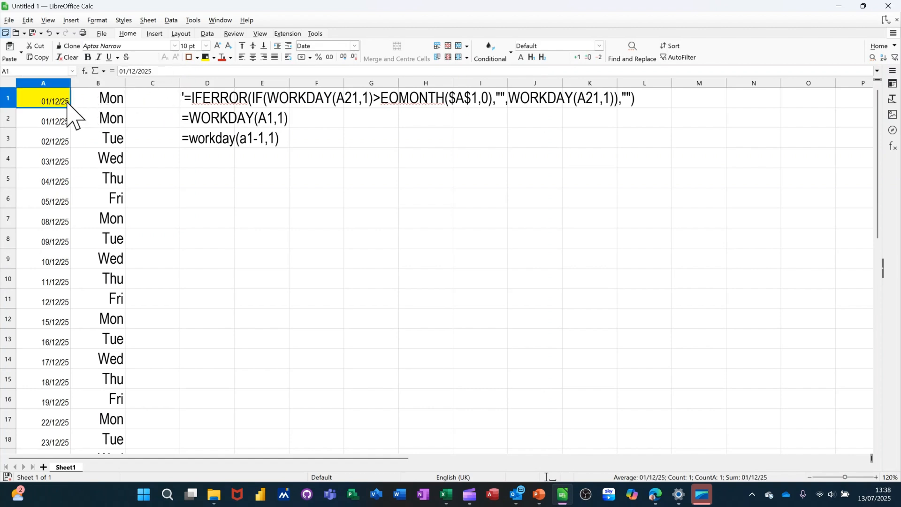
left_click(138, 72)
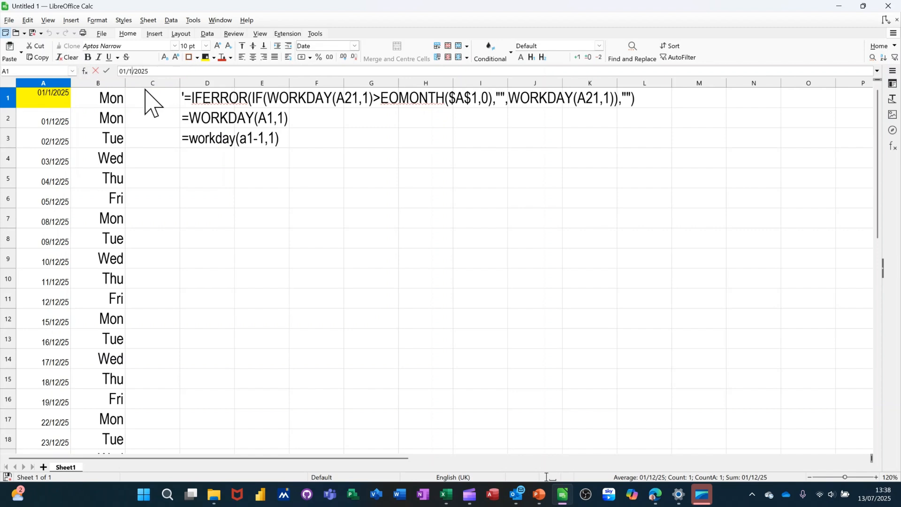
left_click(107, 72)
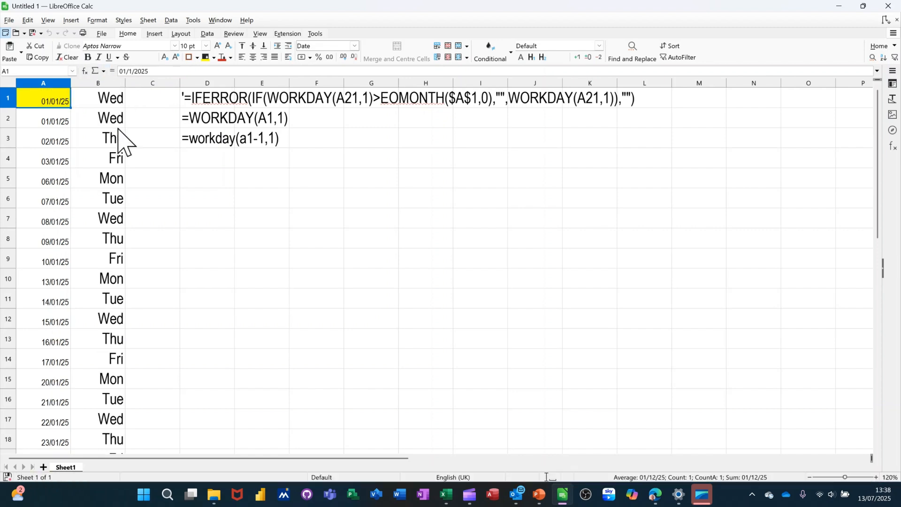
scroll(108, 202, "down", 4)
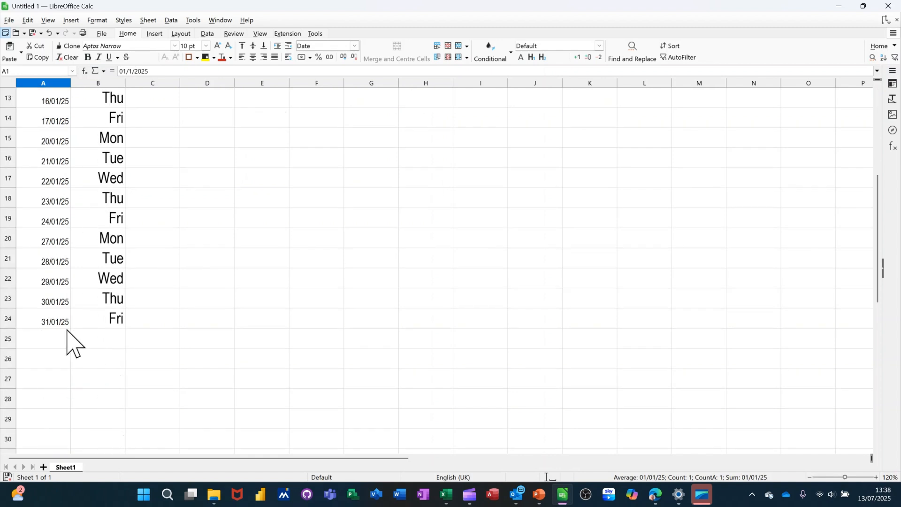
scroll(94, 315, "up", 4)
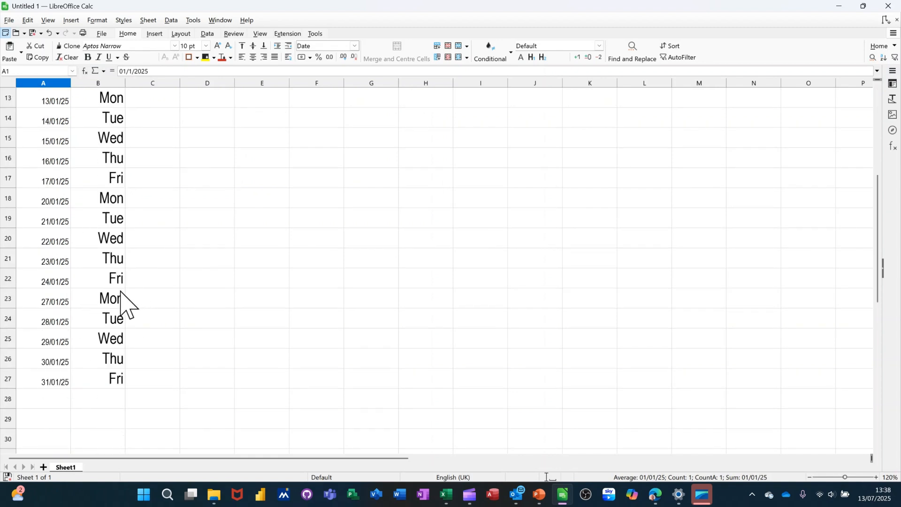
Change the start date in cell A1 to 01/11/2025 and review the date list down to its last rows.
left_click(132, 72)
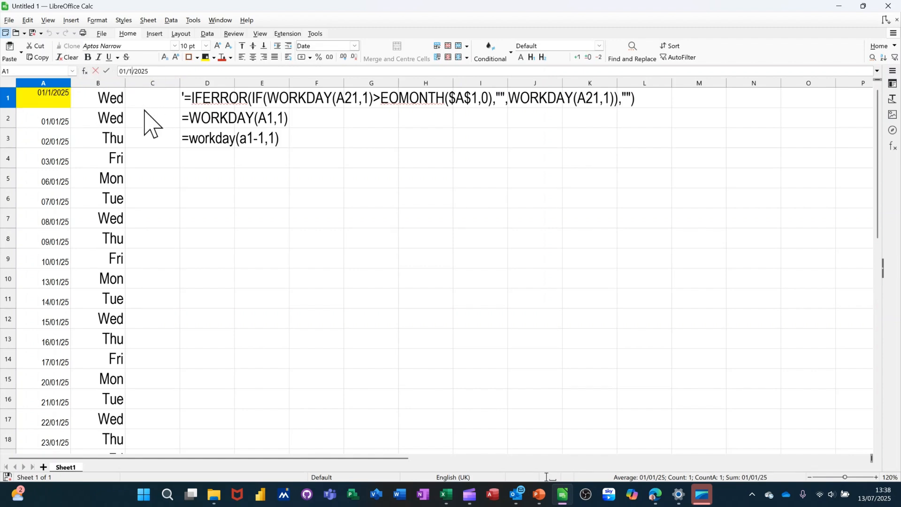
type("1")
left_click(107, 71)
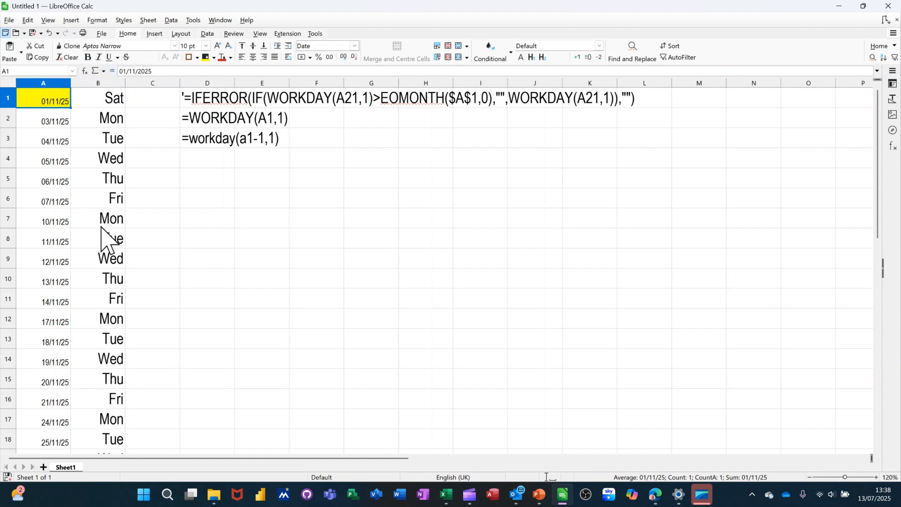
scroll(94, 249, "down", 5)
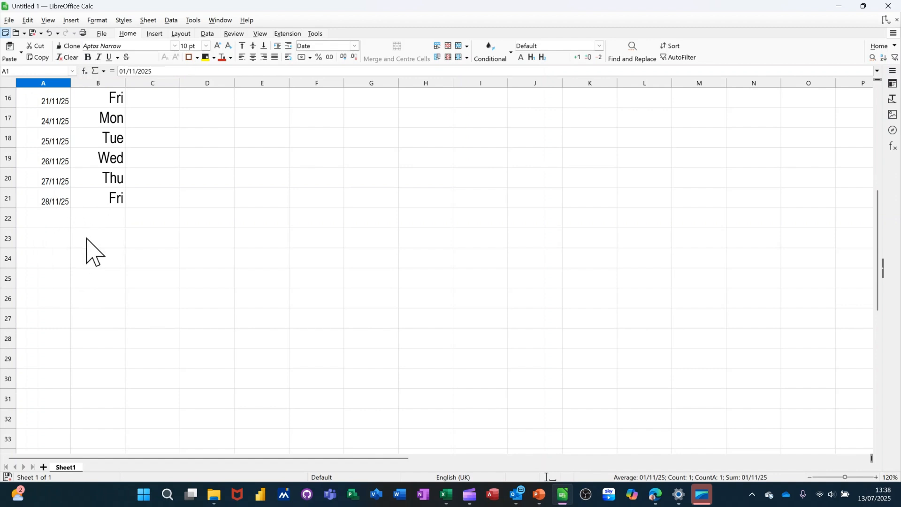
scroll(87, 247, "up", 5)
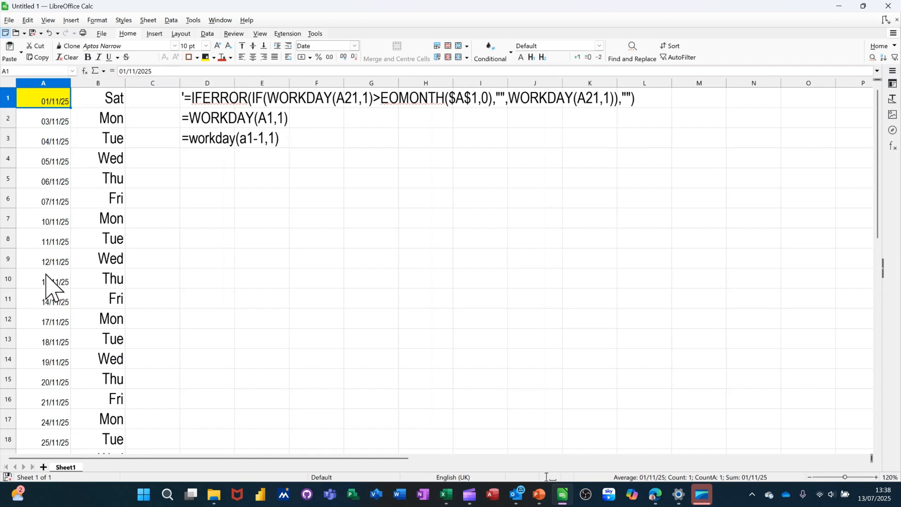
scroll(47, 281, "down", 3)
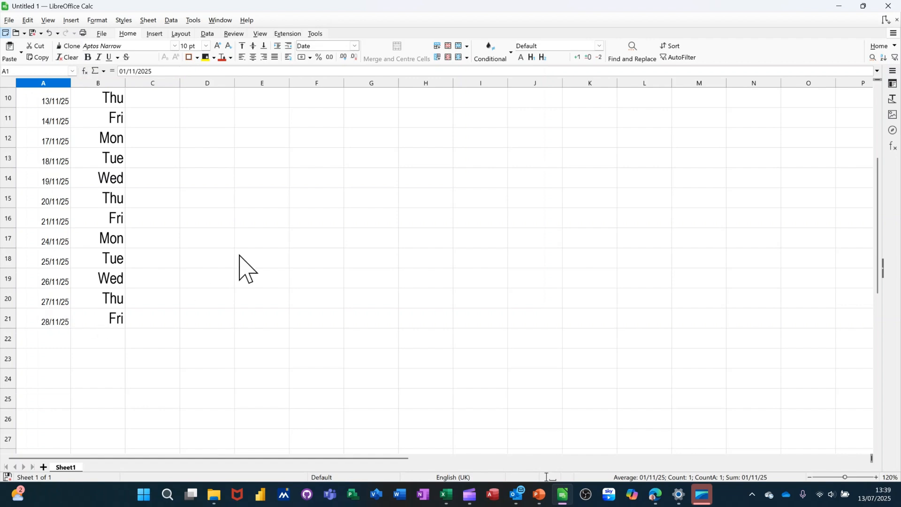
scroll(238, 263, "up", 3)
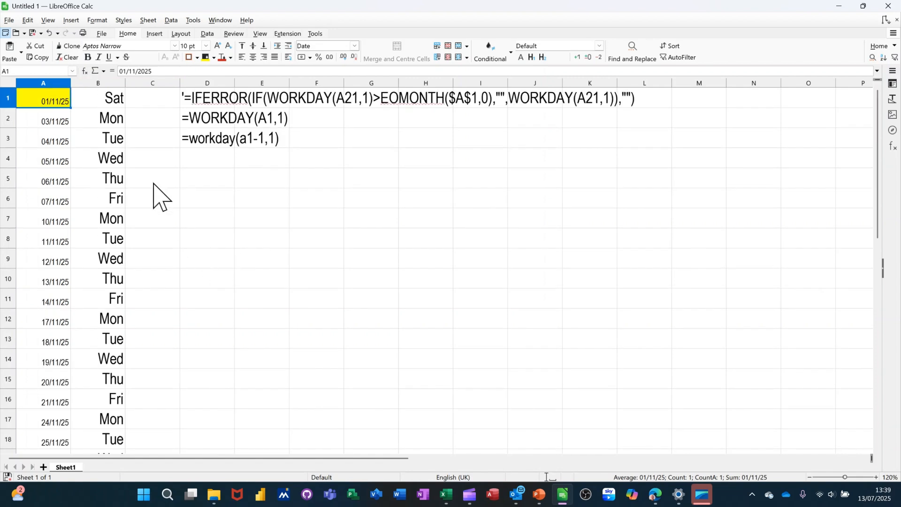